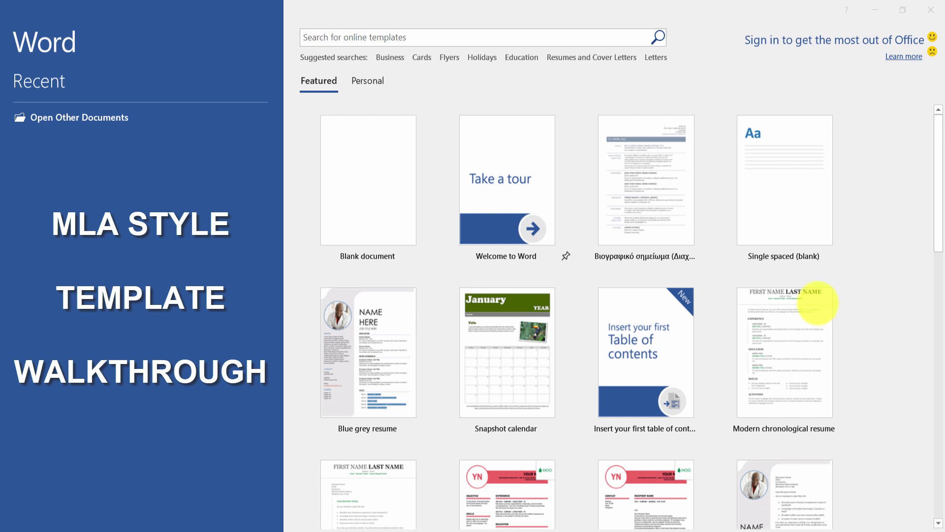
Search online templates for MLA, then start a new blank document instead.
left_click(516, 33)
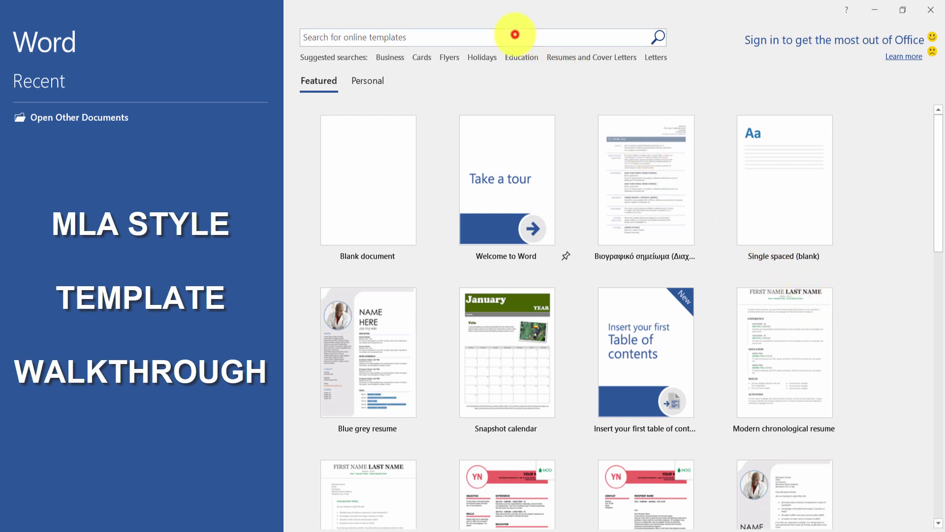
type("MLA")
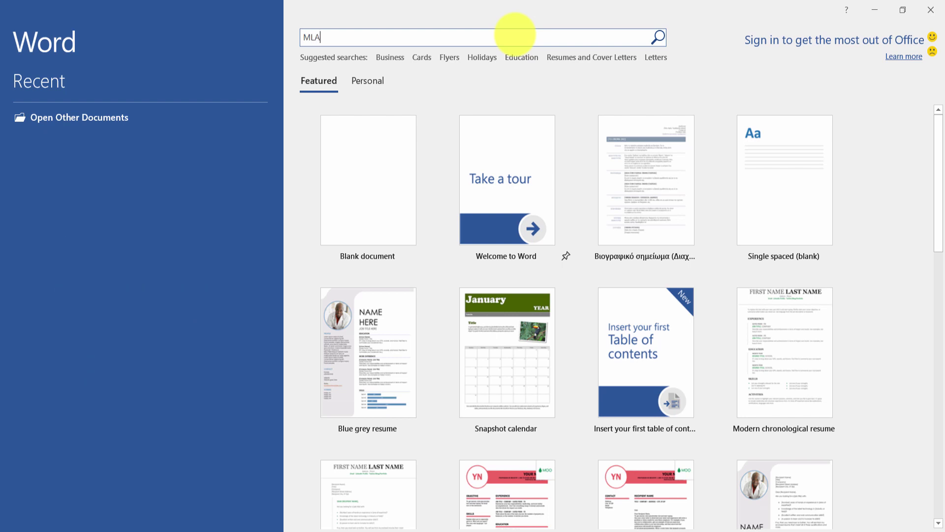
key("Return")
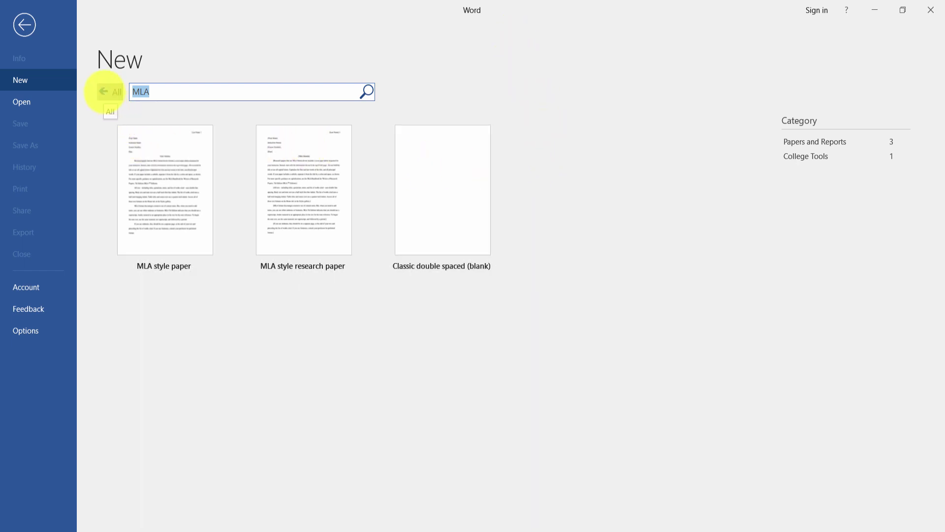
left_click(105, 91)
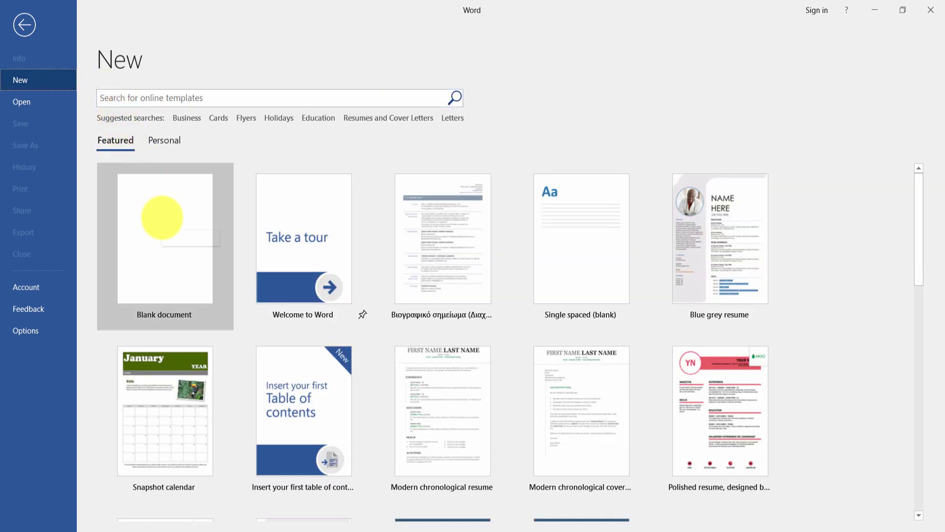
left_click(162, 217)
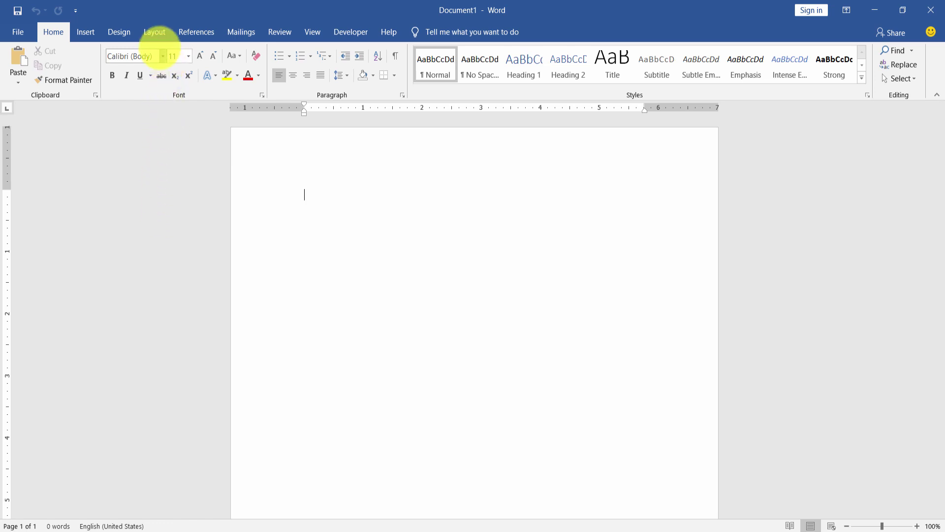
In Page Setup, set left and right margins to 1 inch and header distance to 0.5 inch.
left_click(155, 32)
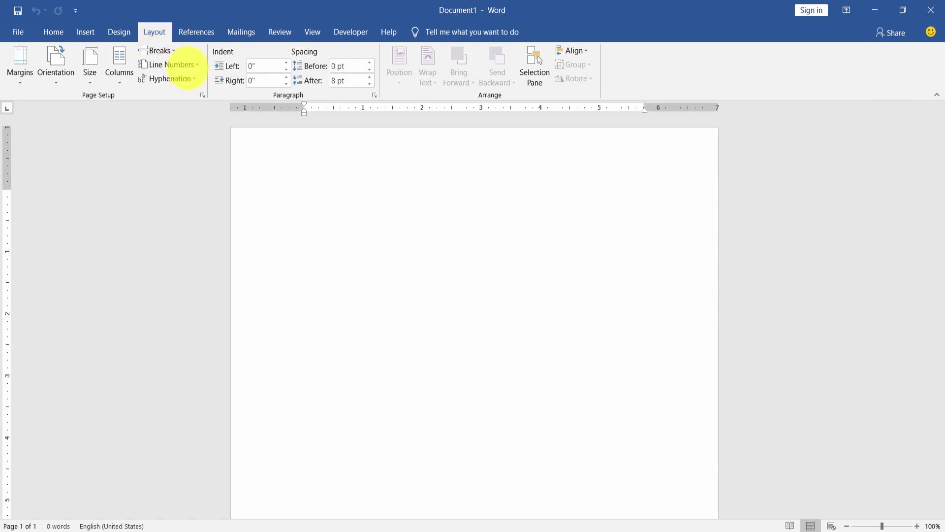
left_click(202, 95)
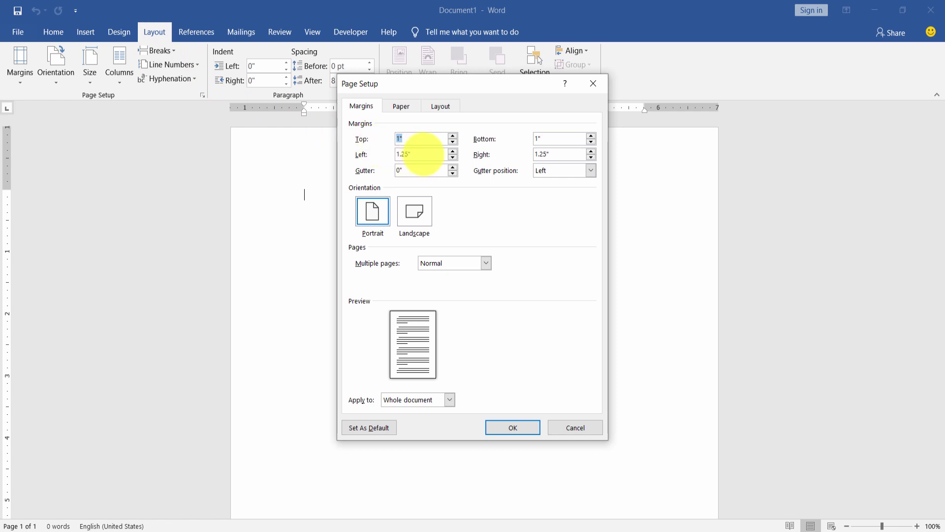
left_click_drag(422, 153, 385, 150)
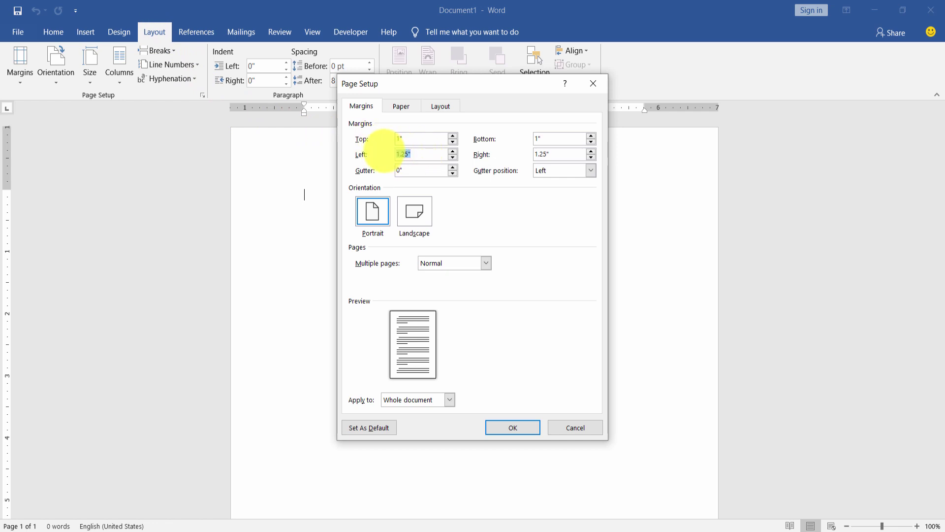
type("1")
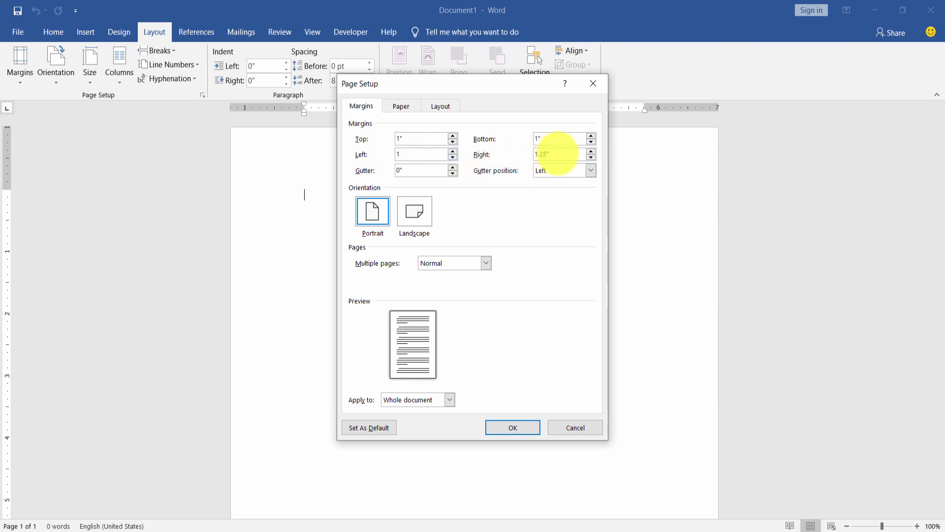
left_click_drag(558, 154, 534, 154)
type("1")
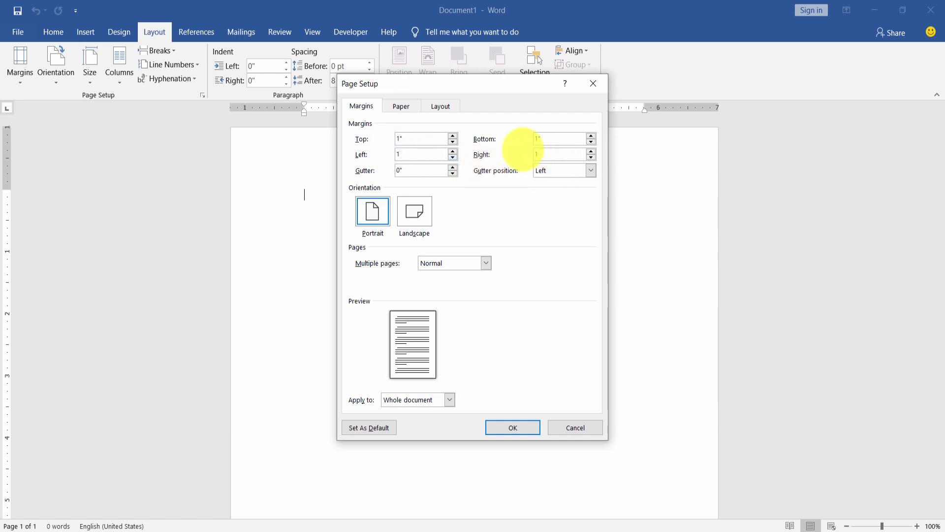
left_click(439, 105)
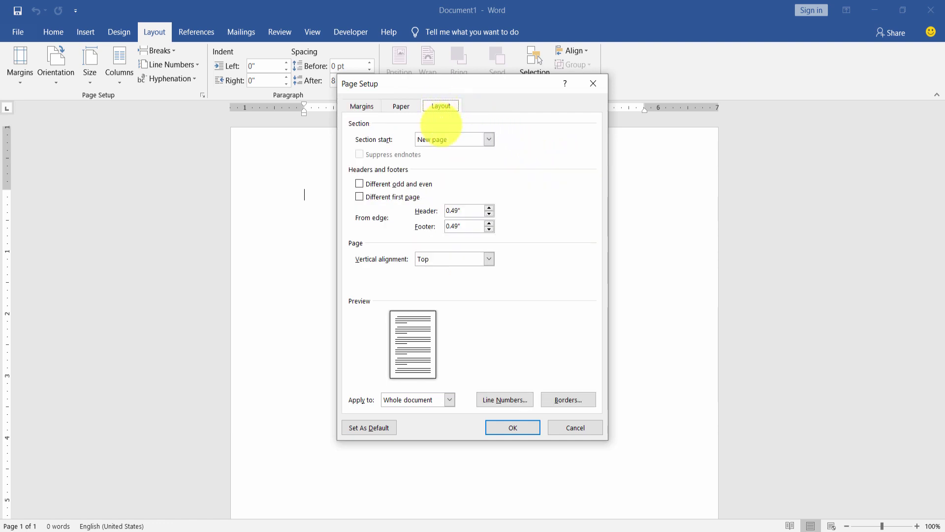
left_click_drag(464, 208, 422, 210)
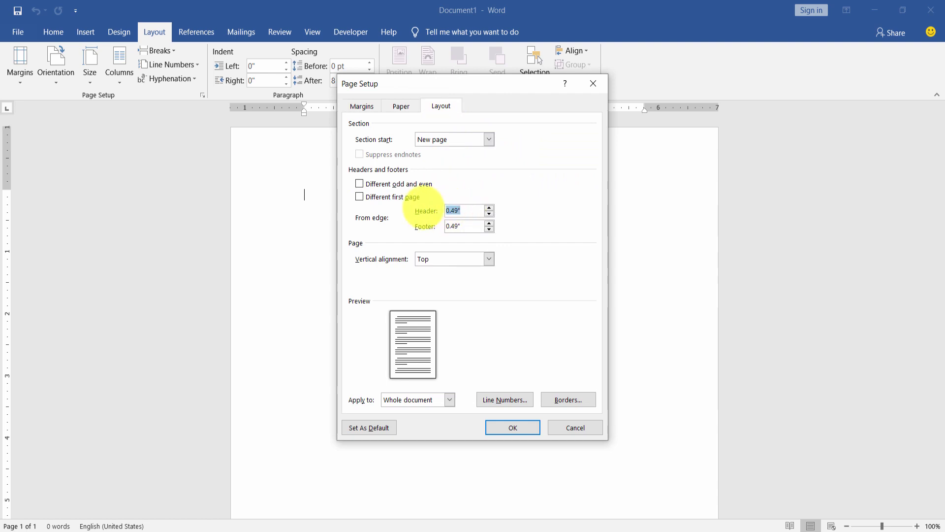
type("0.5")
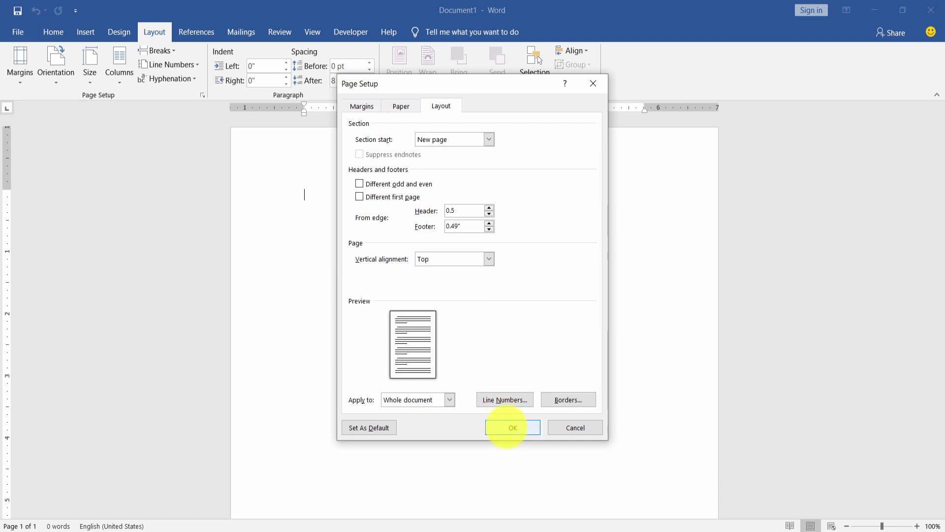
left_click(510, 428)
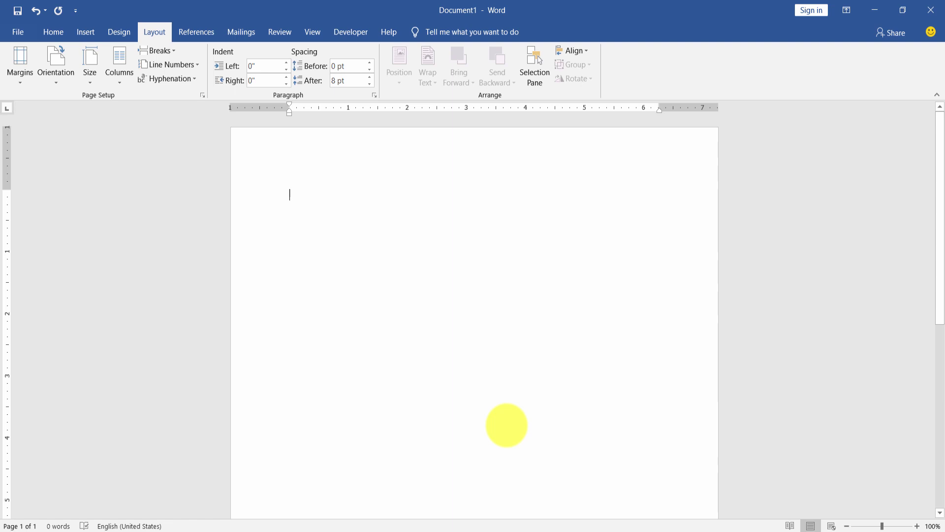
Give the first page its own header, right-aligned, containing the <LAST_NAME> placeholder.
left_click(367, 159)
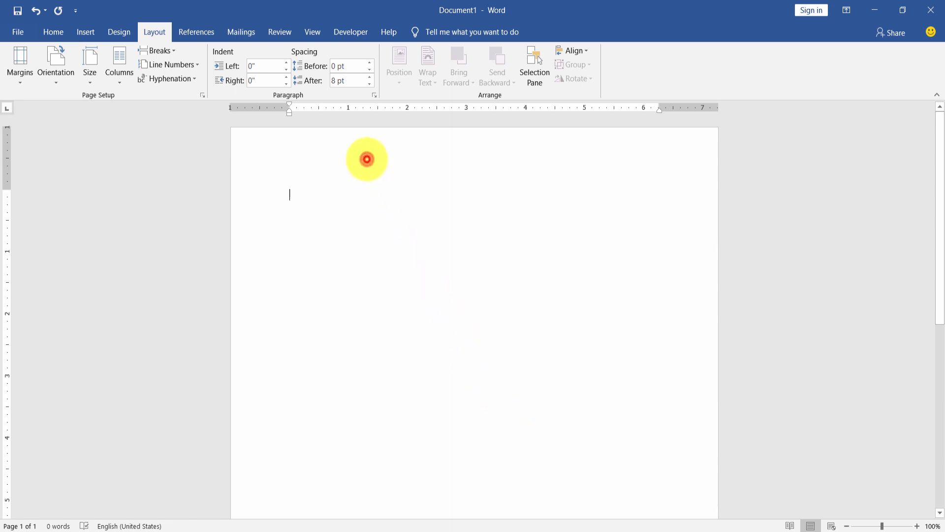
double_click(367, 159)
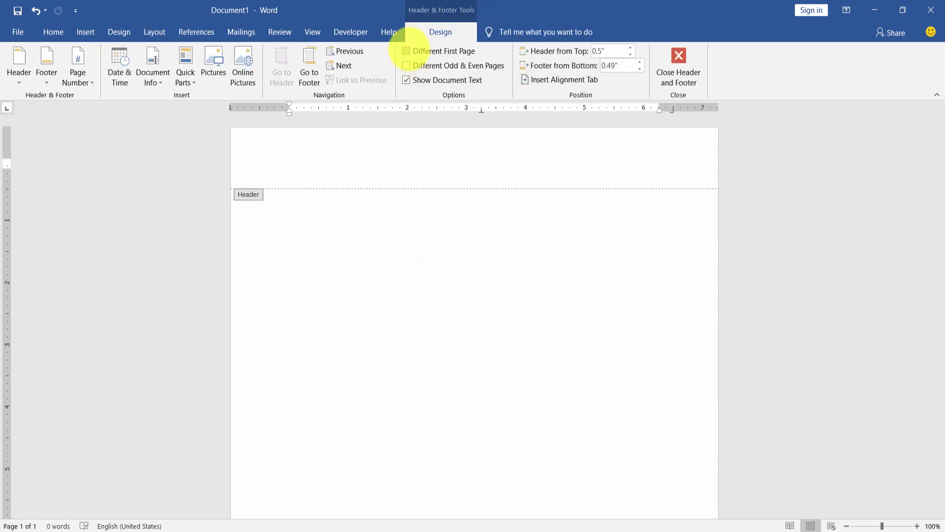
left_click(407, 50)
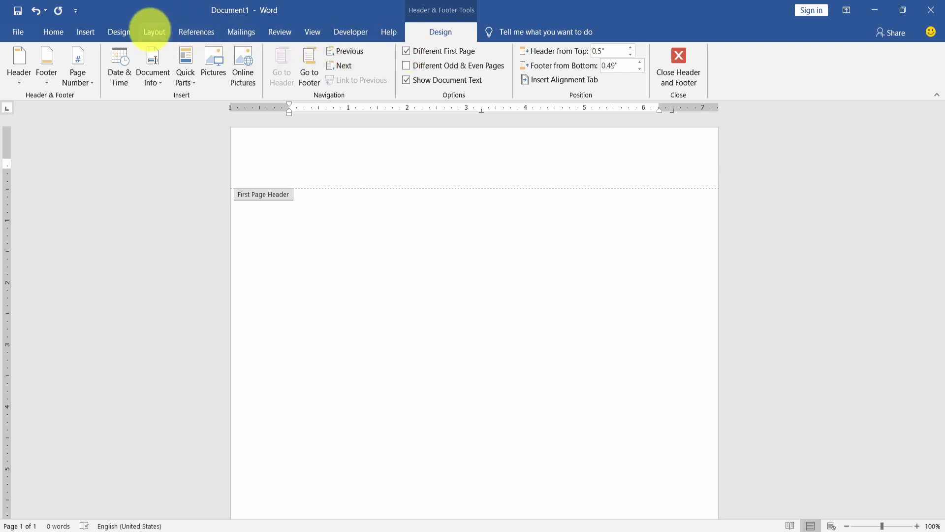
left_click(56, 31)
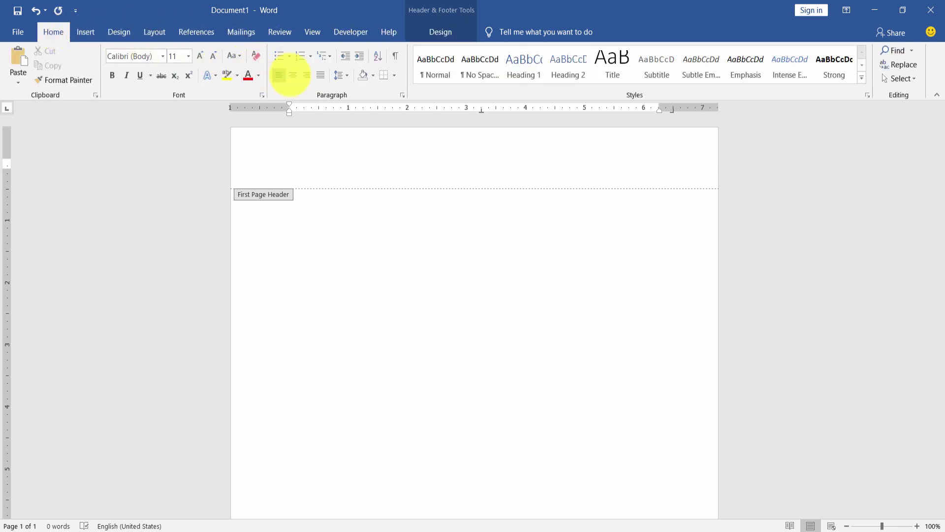
left_click(306, 74)
type("<LAST_")
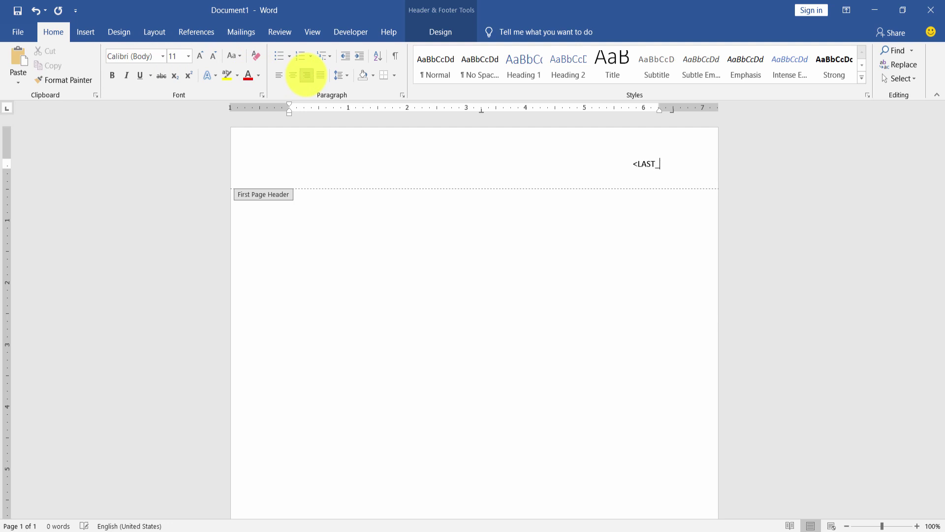
type("NAME>")
Insert a plain page number after <LAST_NAME> and close the header.
left_click(431, 32)
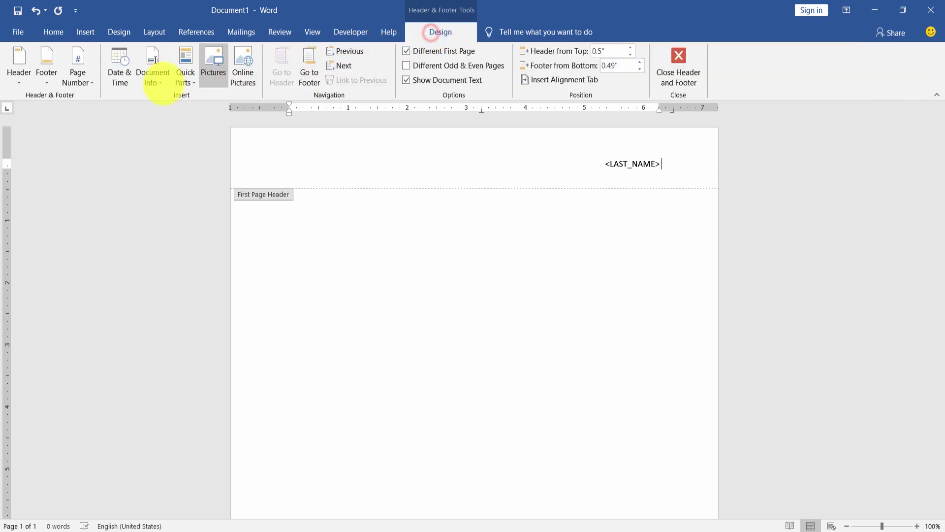
left_click(86, 79)
left_click(110, 143)
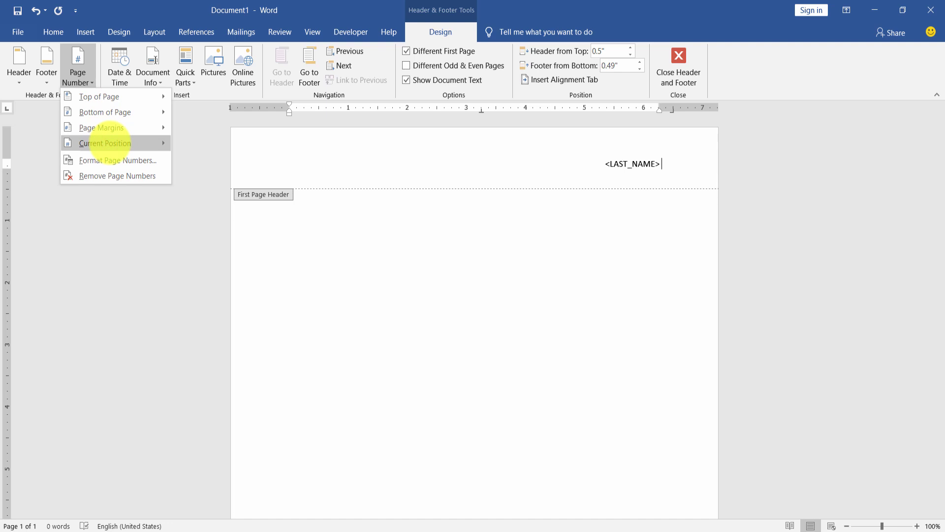
left_click(252, 167)
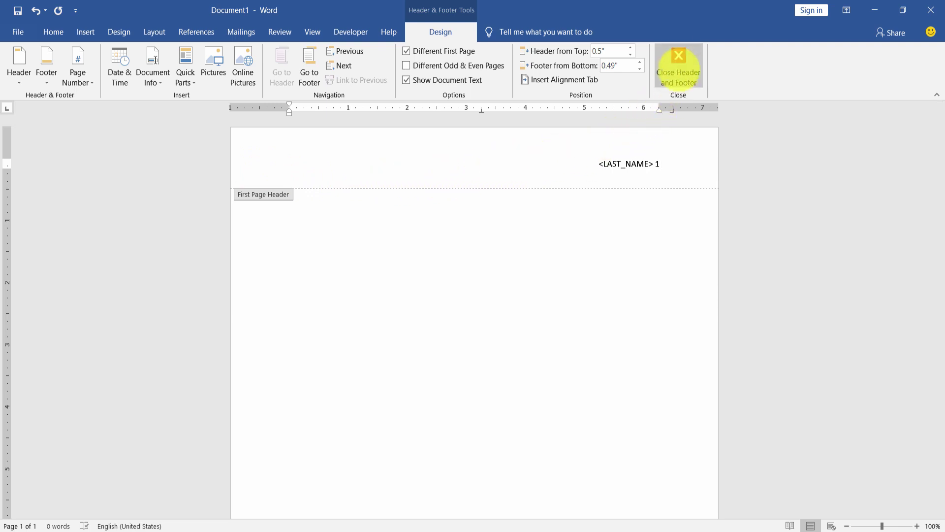
left_click(678, 62)
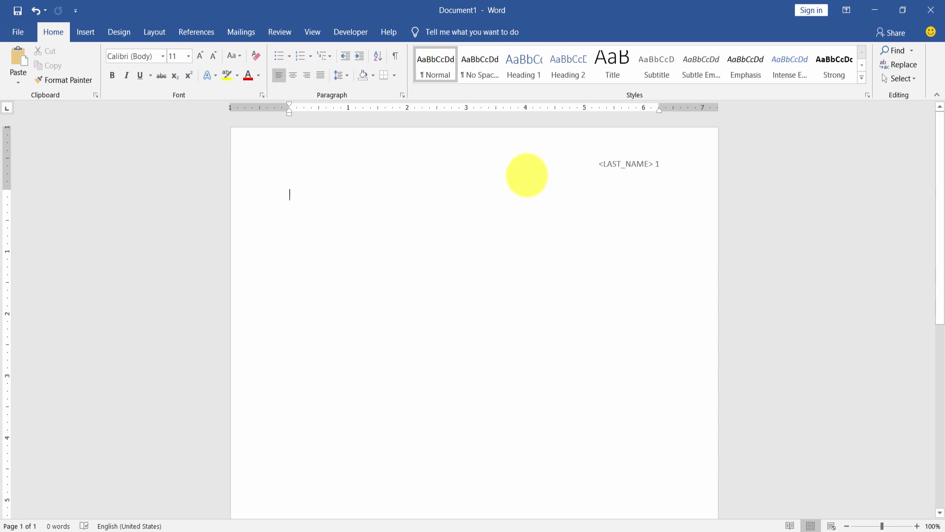
Change the Normal style's font to Arial 12 pt.
right_click(435, 64)
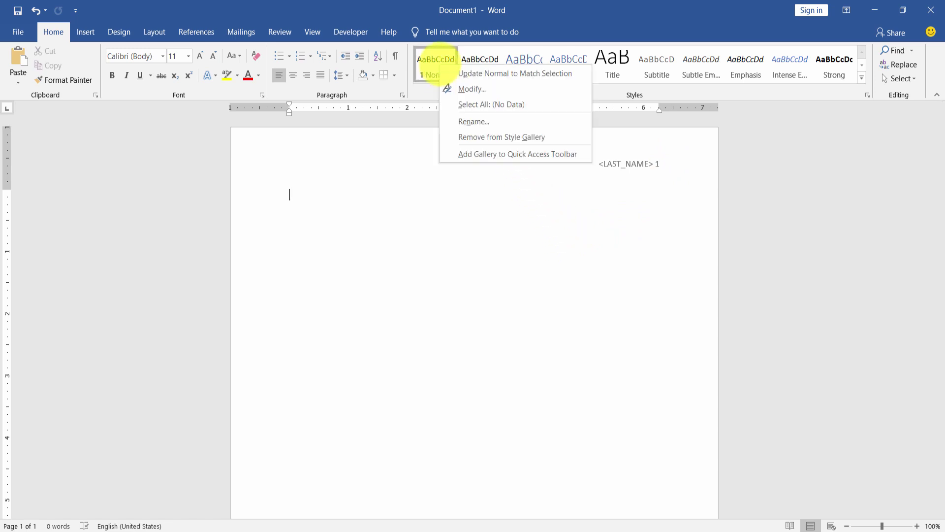
left_click(472, 88)
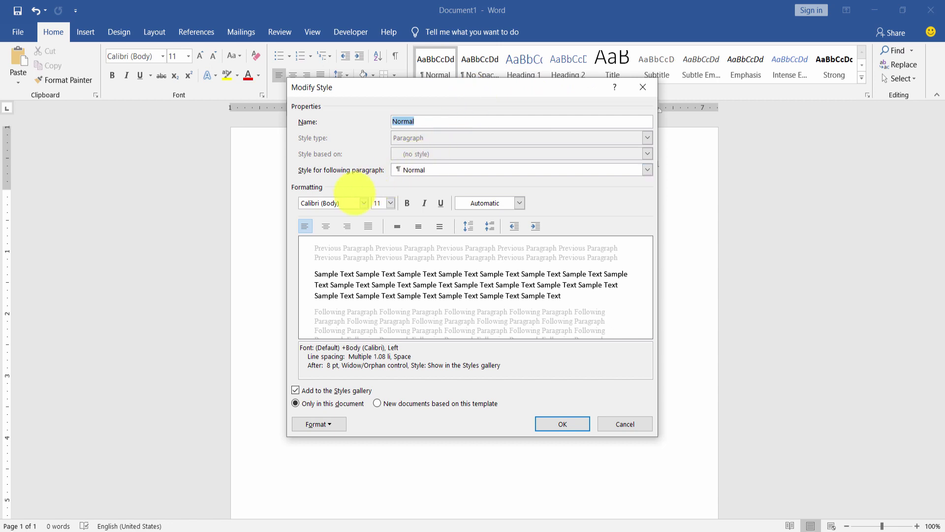
left_click(344, 203)
type("Arial")
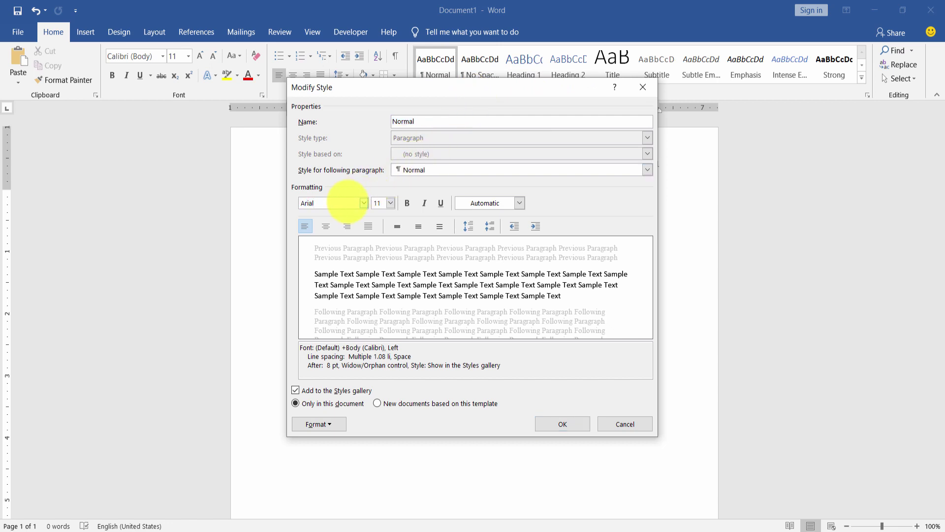
left_click(391, 203)
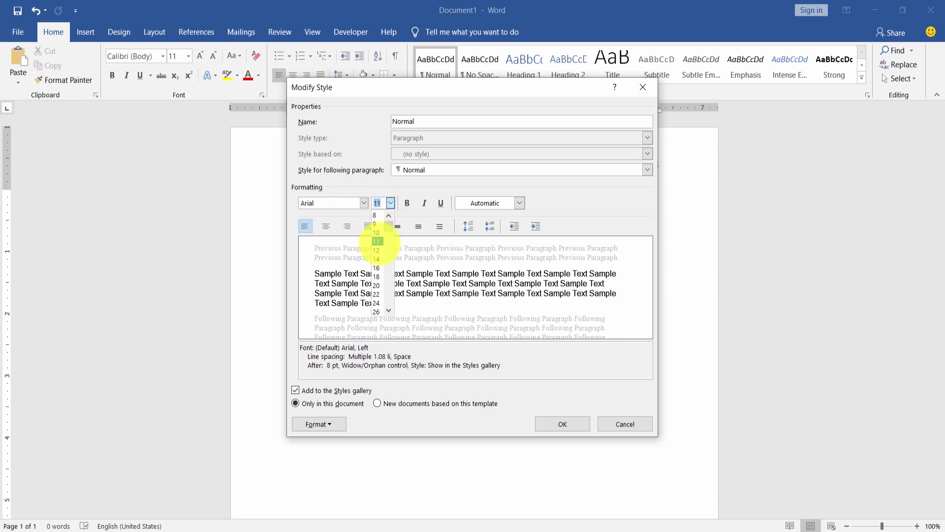
left_click(376, 250)
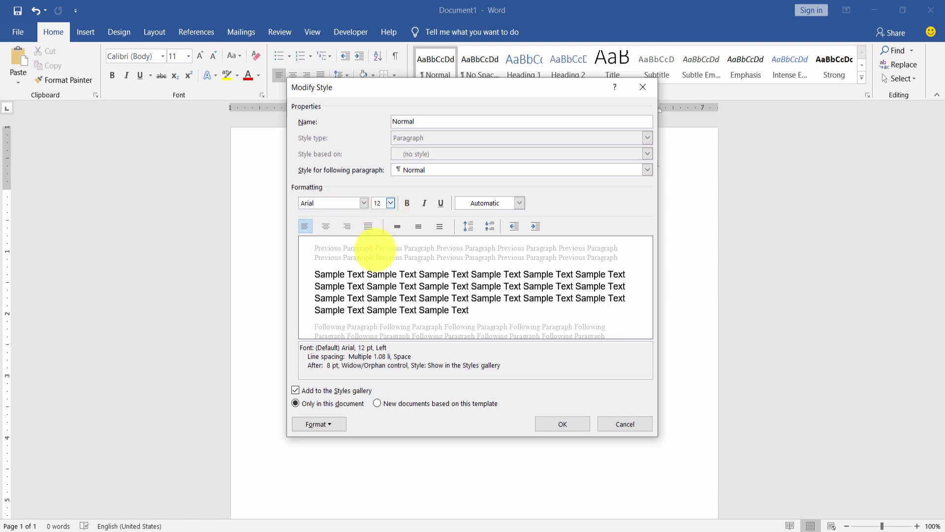
Give the Normal style 0 pt spacing after, a first-line indent and double line spacing.
left_click(332, 424)
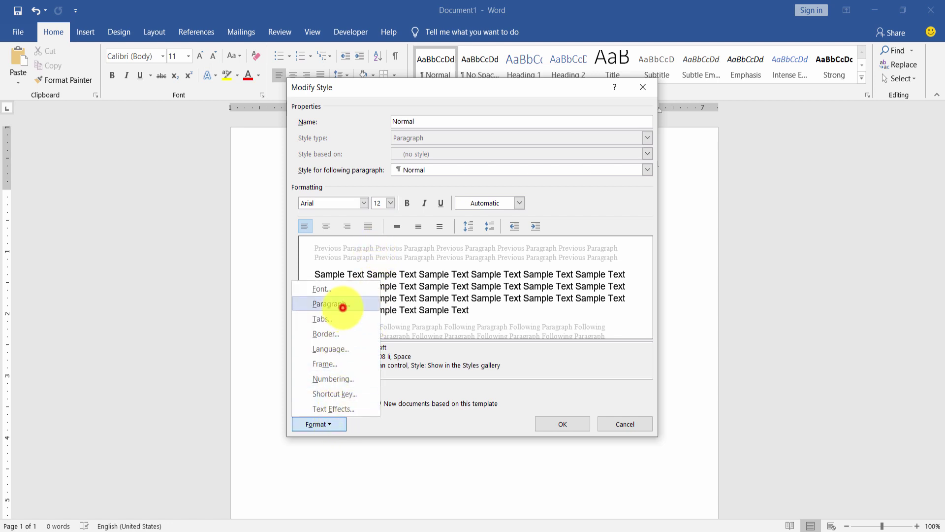
left_click(342, 307)
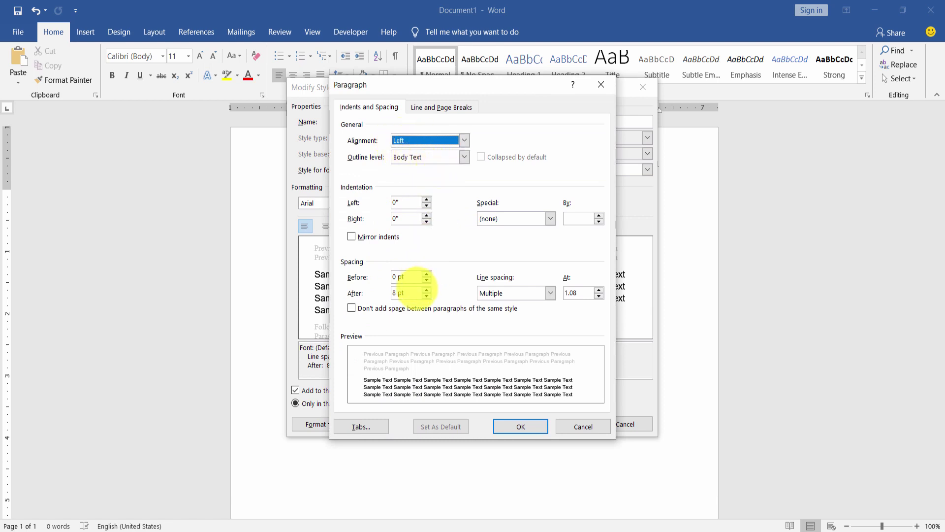
left_click(426, 296)
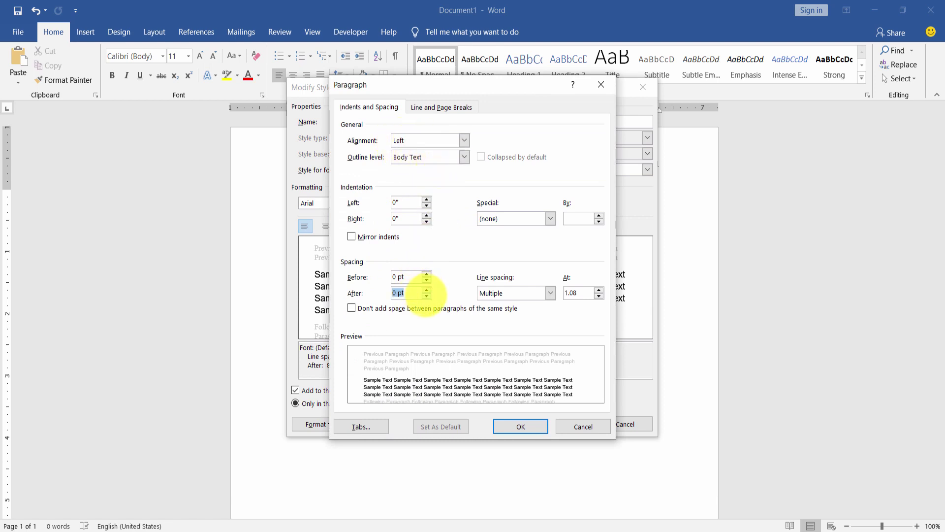
left_click(548, 219)
left_click(523, 239)
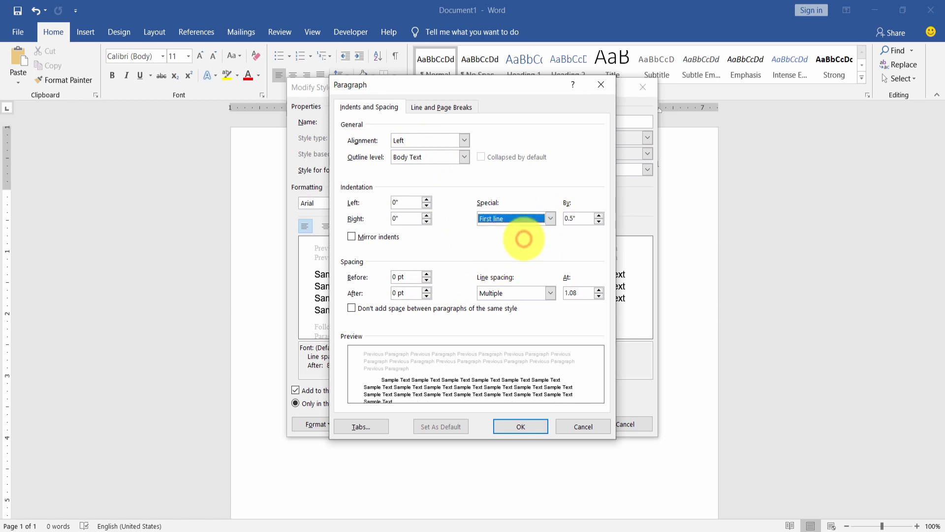
left_click(549, 293)
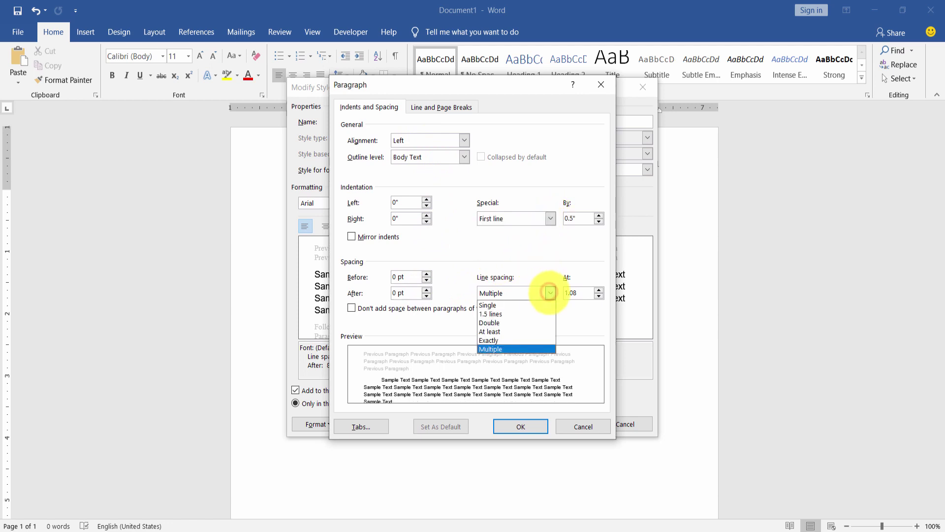
left_click(517, 322)
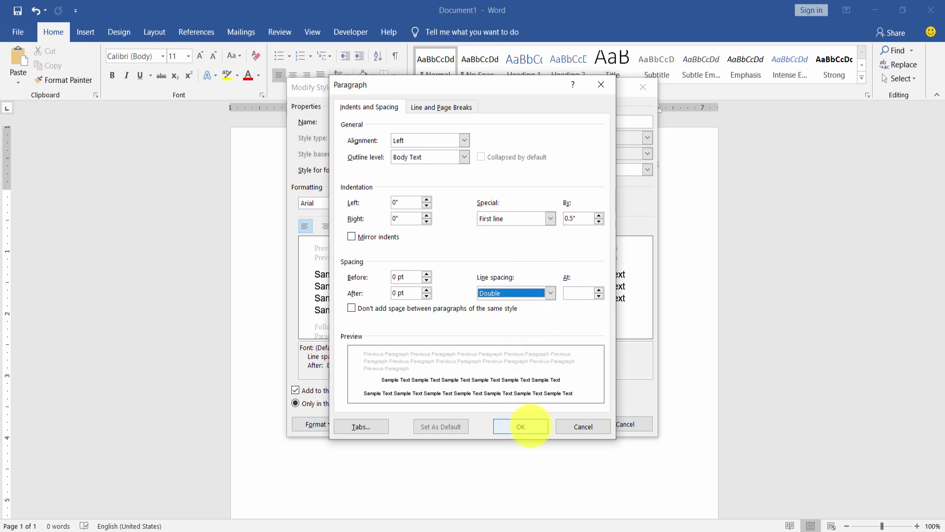
left_click(525, 427)
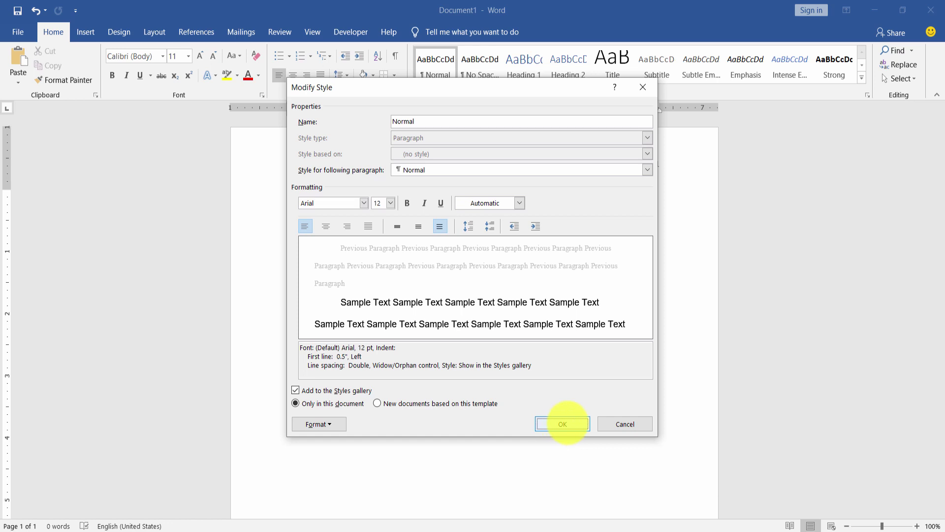
Save the Normal style and type the <FULL_NAME>, <INSTRUCTOR>, <COURSE>, <DATE> placeholder lines.
left_click(562, 424)
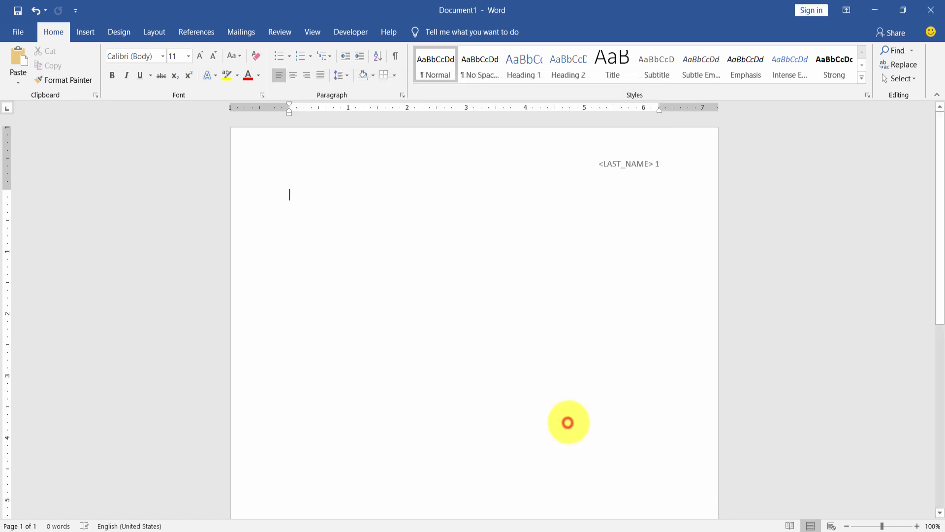
type("FULL_NAME")
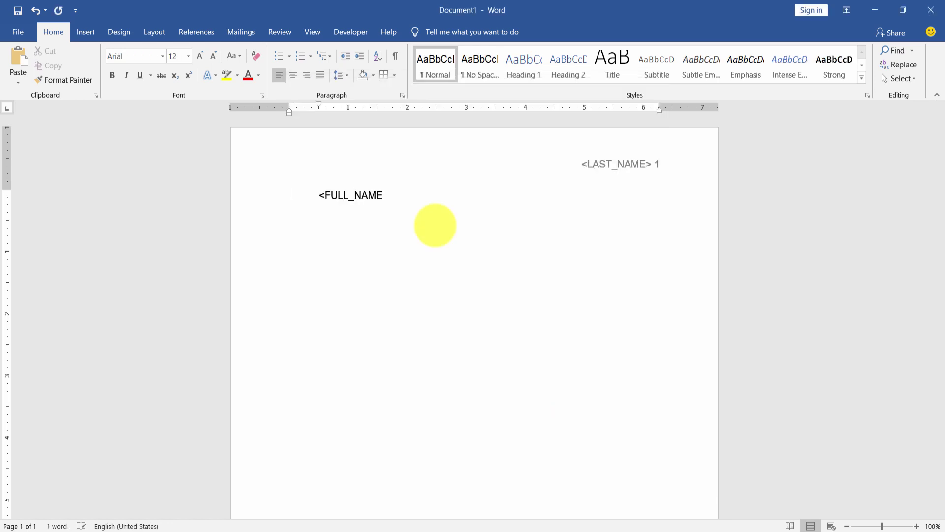
type(">")
key("Return")
type("<INSTRUCTOR>")
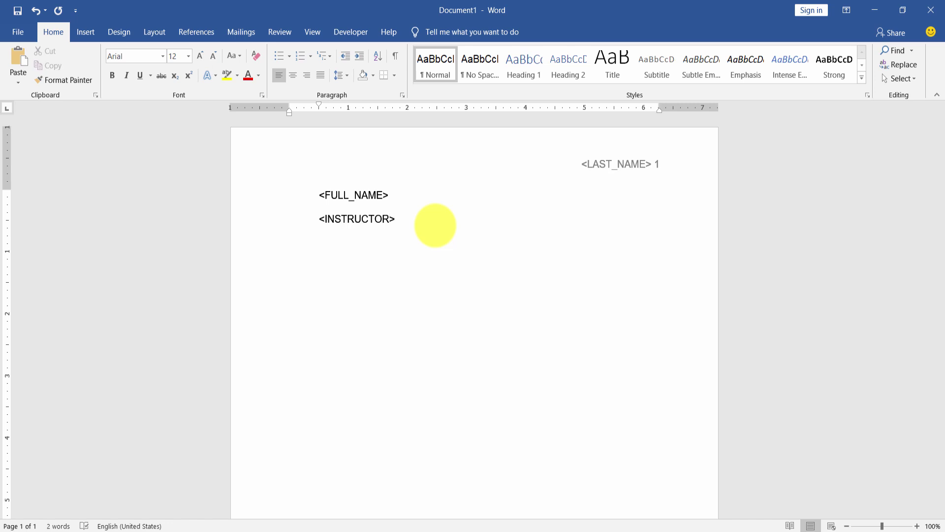
key("Return")
type("<COURSE> ")
type("<DATE")
type(">")
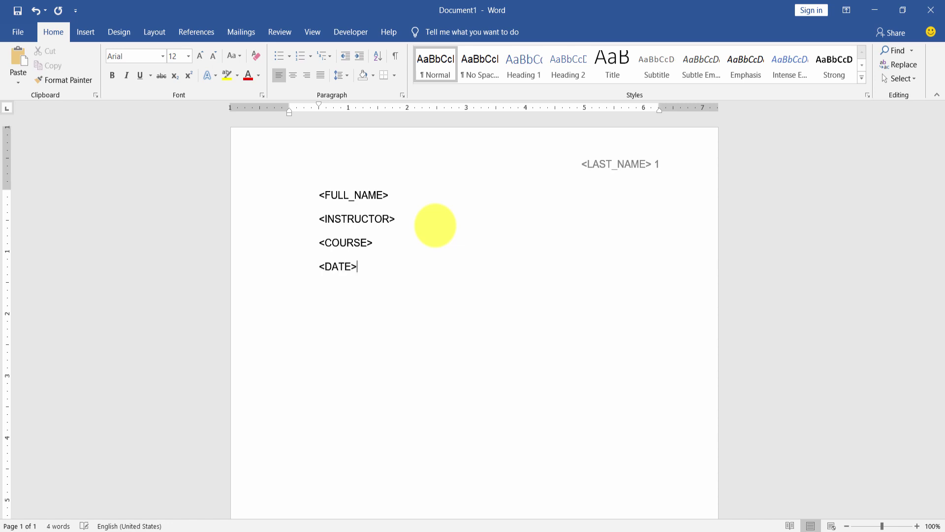
left_click_drag(317, 193, 362, 266)
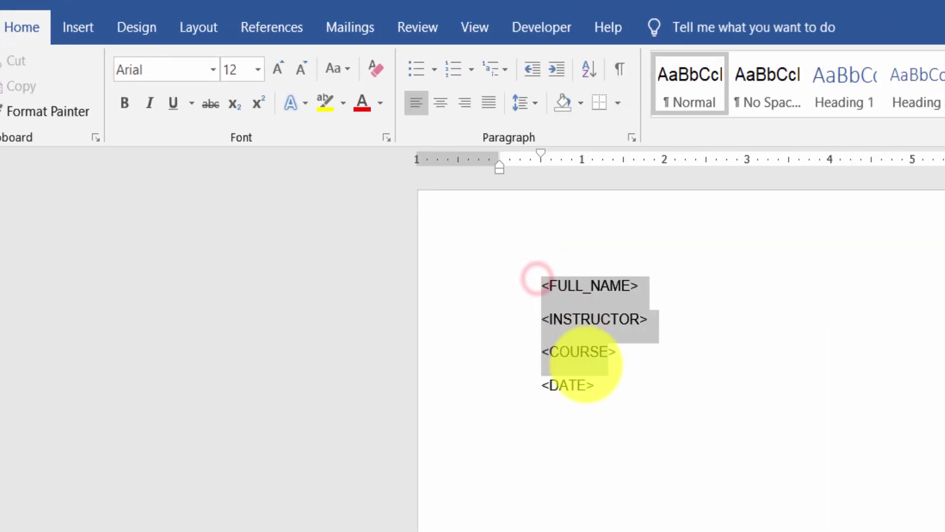
Remove the first-line indent from the four heading placeholder lines.
left_click_drag(602, 384, 601, 384)
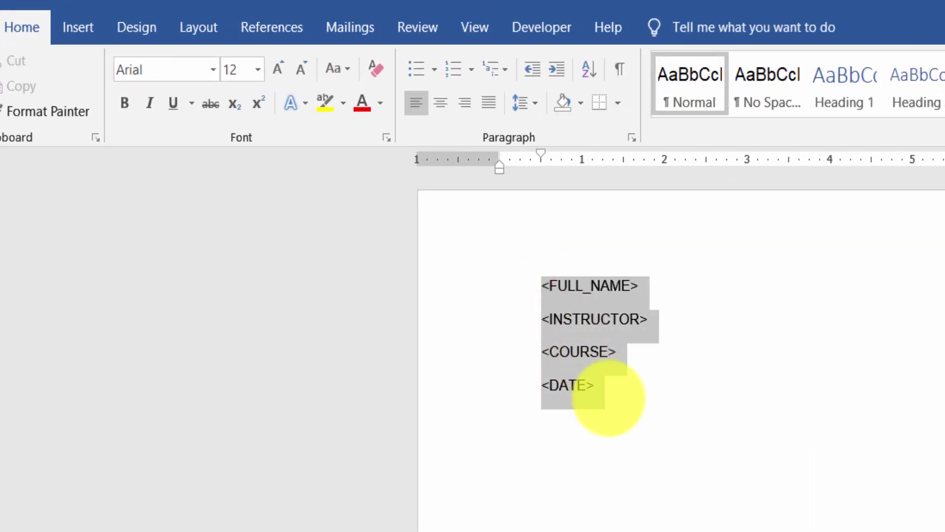
left_click_drag(625, 440, 626, 433)
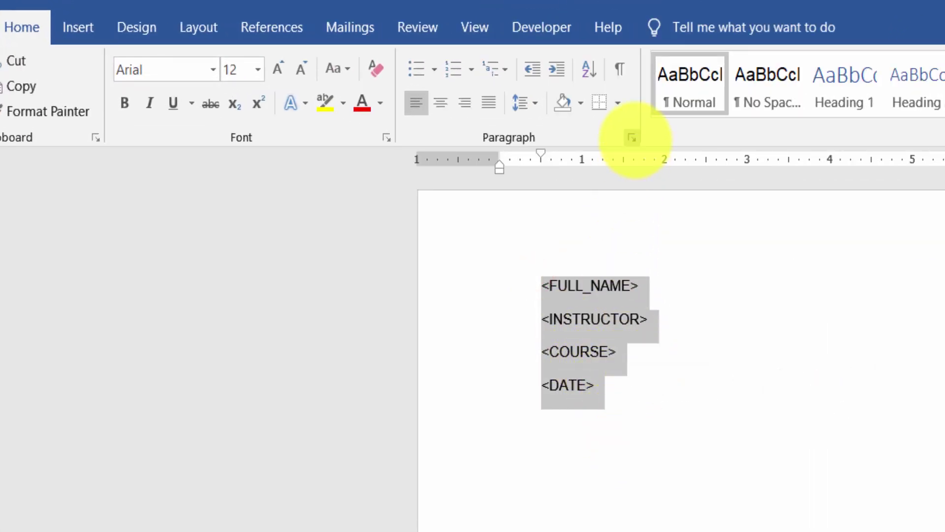
left_click(632, 138)
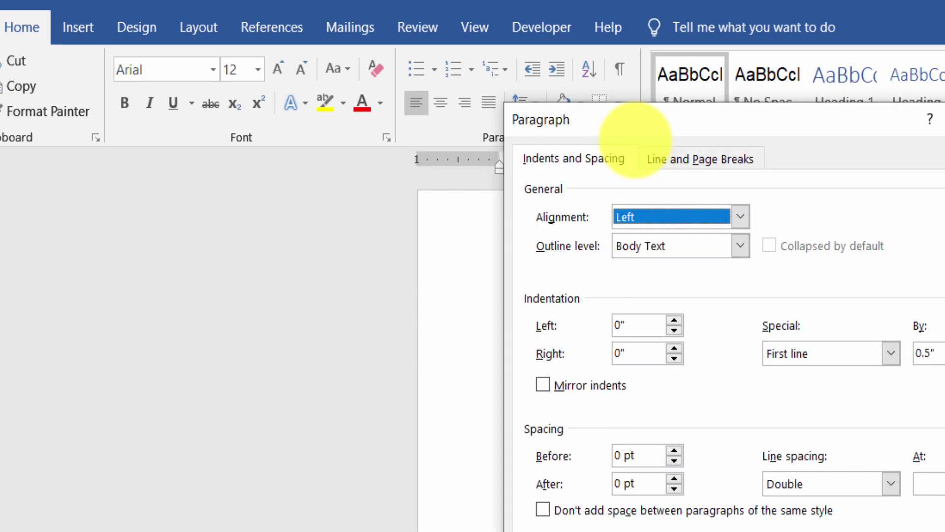
left_click(891, 353)
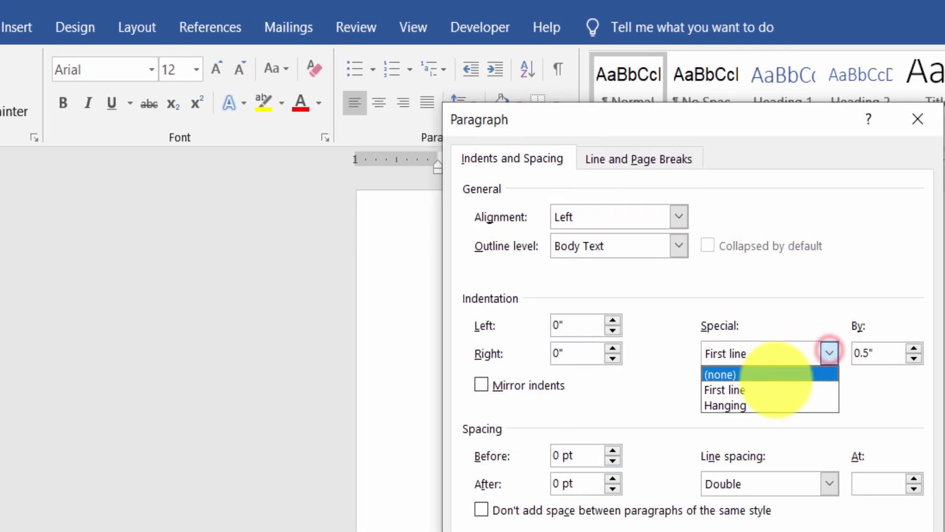
left_click(754, 375)
key("Return")
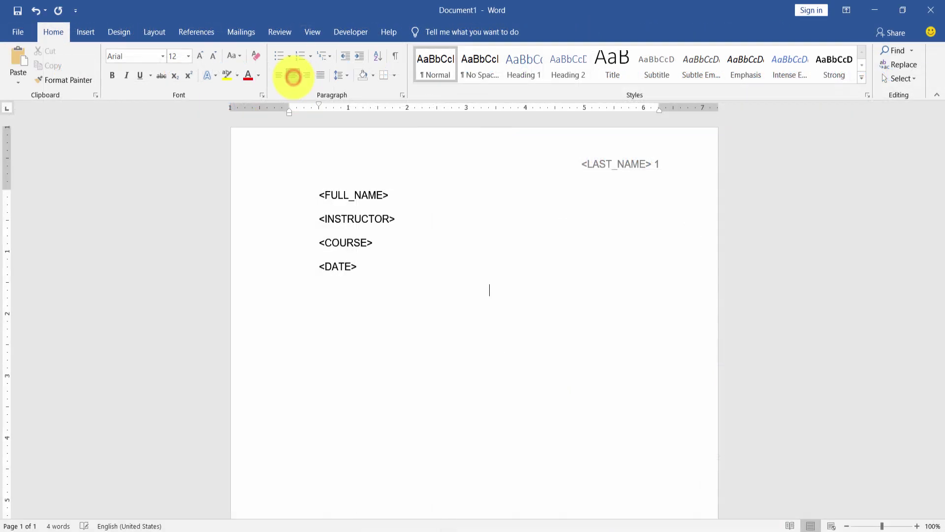
Add a centred <TITLE> line followed by a Normal-style <text> line.
type("<TITLE>")
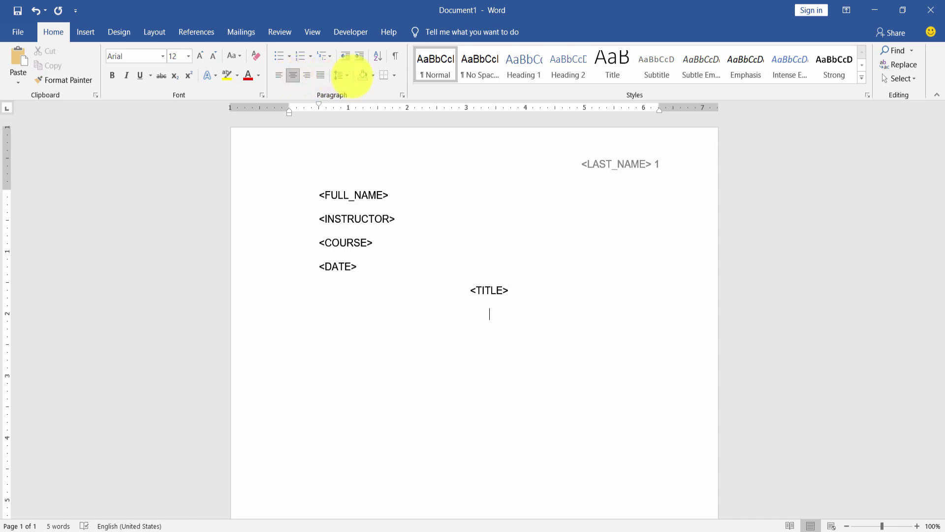
left_click(436, 67)
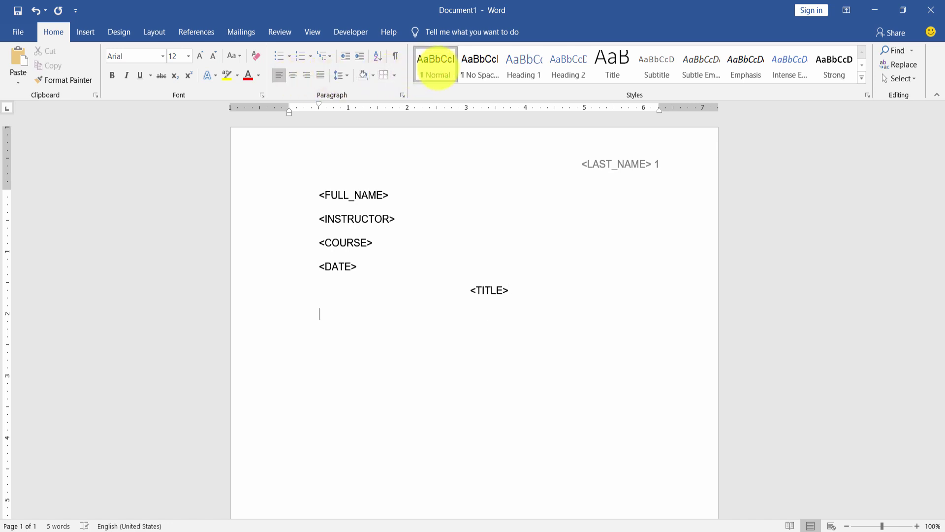
type("<text>")
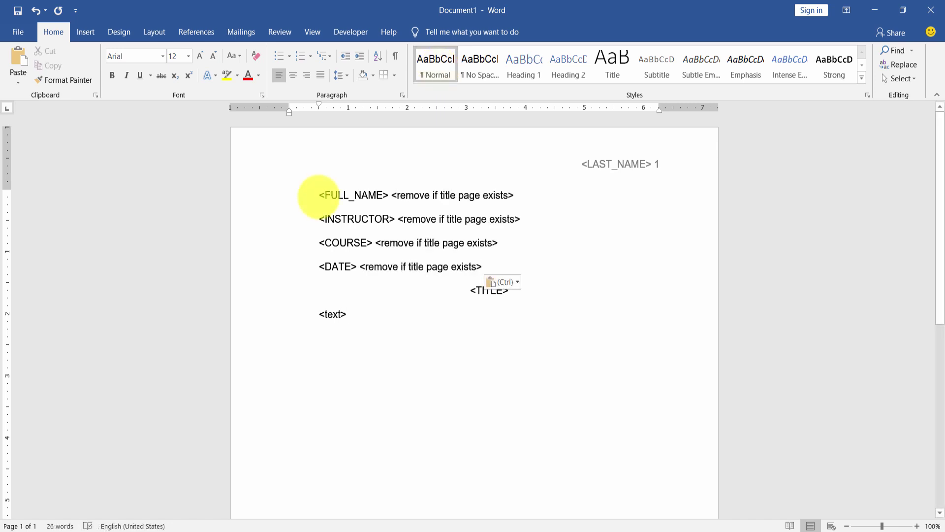
Insert a page break before the heading block to create a blank first page.
left_click(156, 31)
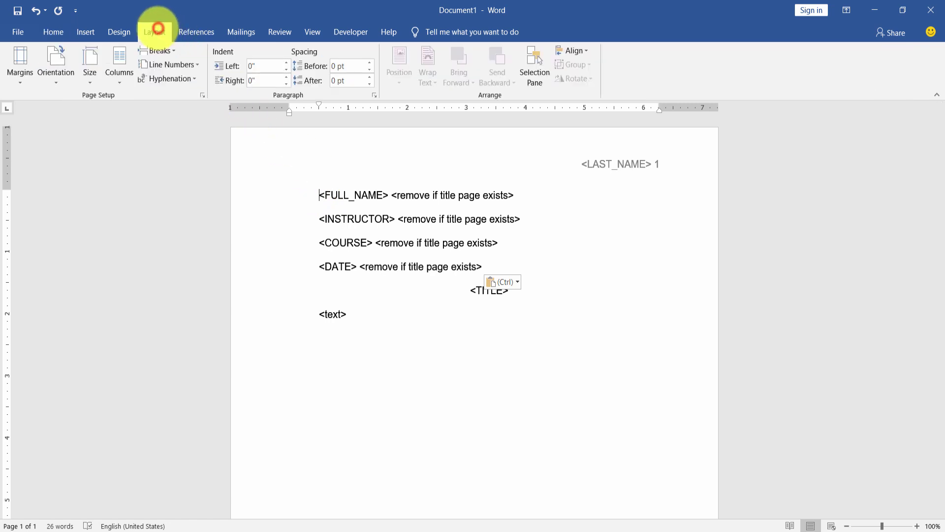
left_click(157, 51)
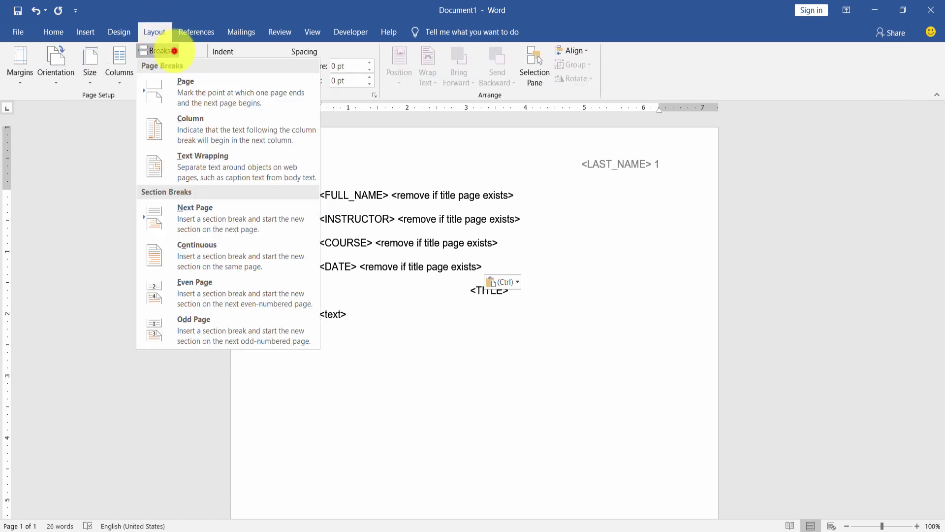
left_click(183, 86)
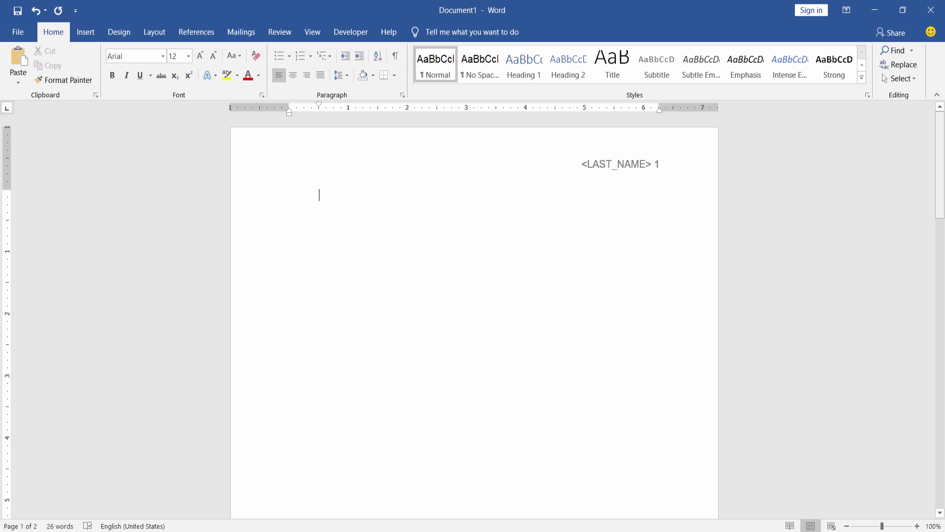
Type centred <INSTITUTE>, <TITLE>, <SUBTITLE>, then <FULL_NAME>, <COURSE>, <INSTRUCTOR>, <DATE> lower down.
left_click(293, 75)
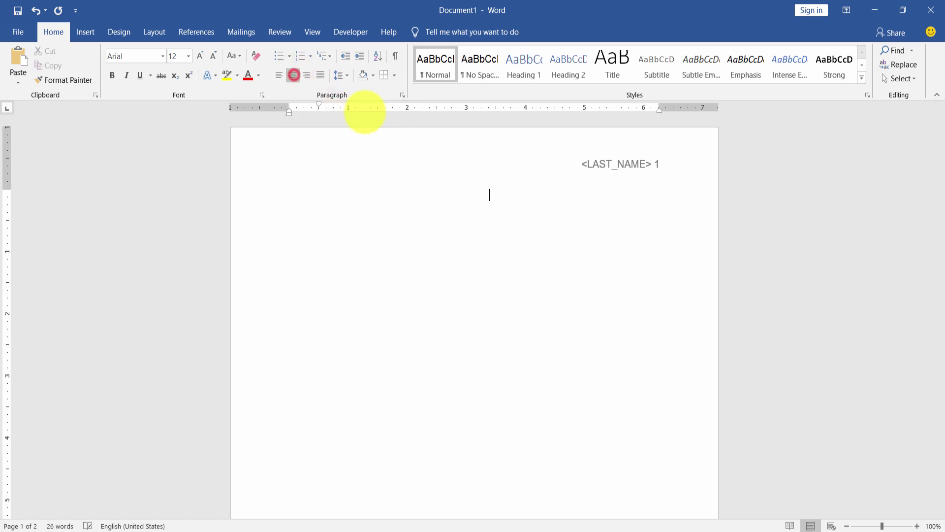
type("<")
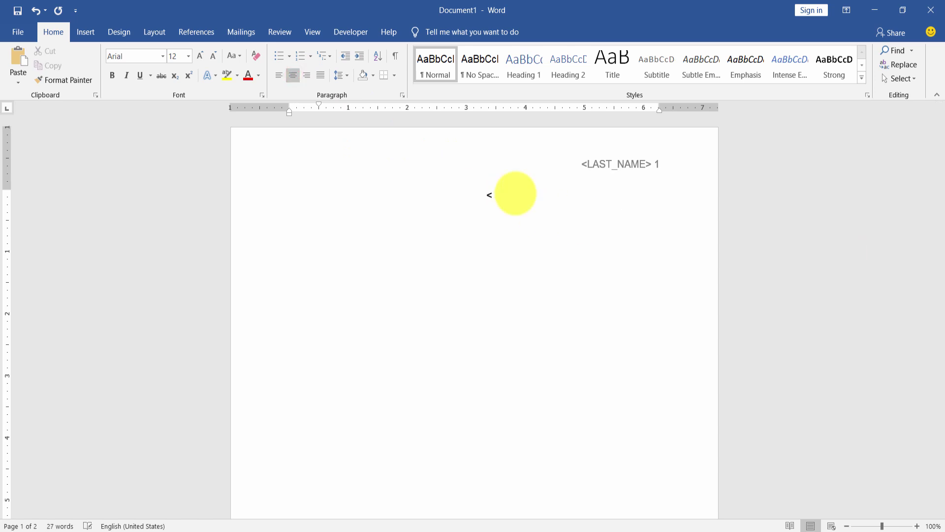
type("INSTITUTE> <TIT")
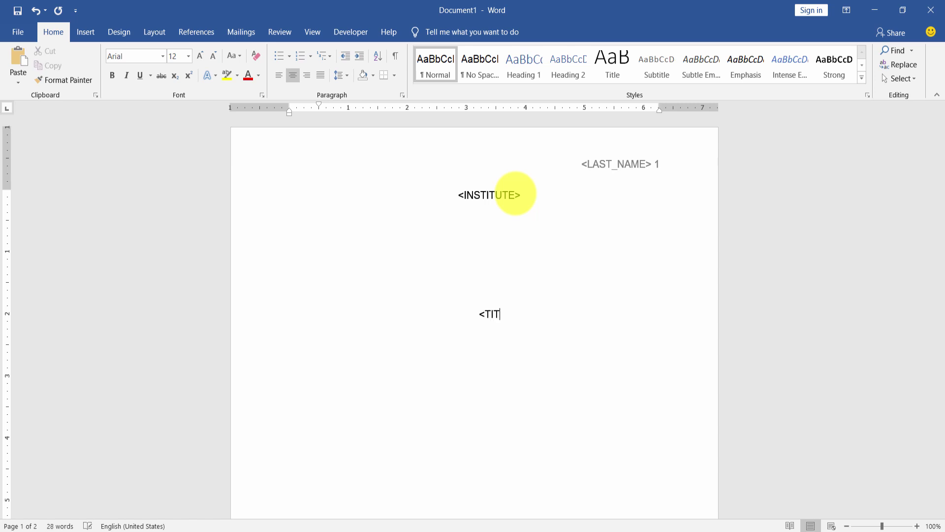
type("LE> ")
type("<SUBTIT")
type("LE>")
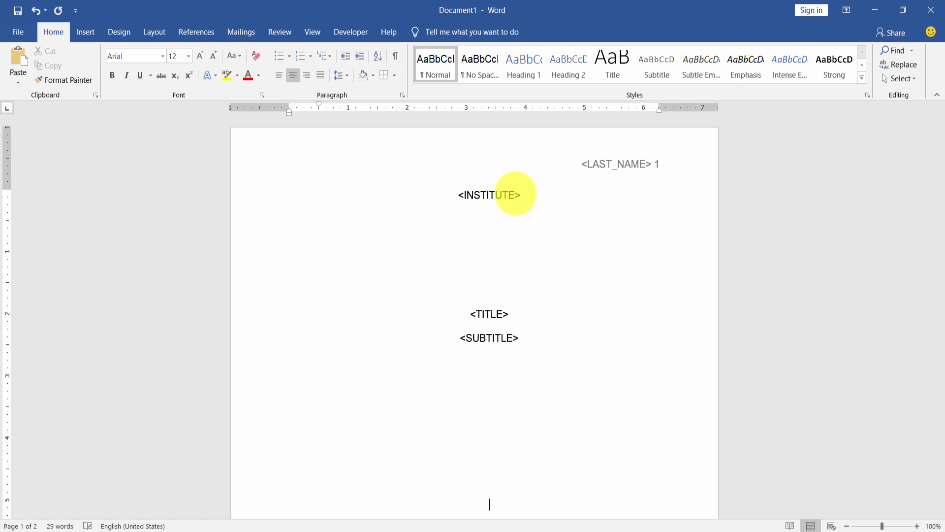
scroll(546, 202, "down", 6)
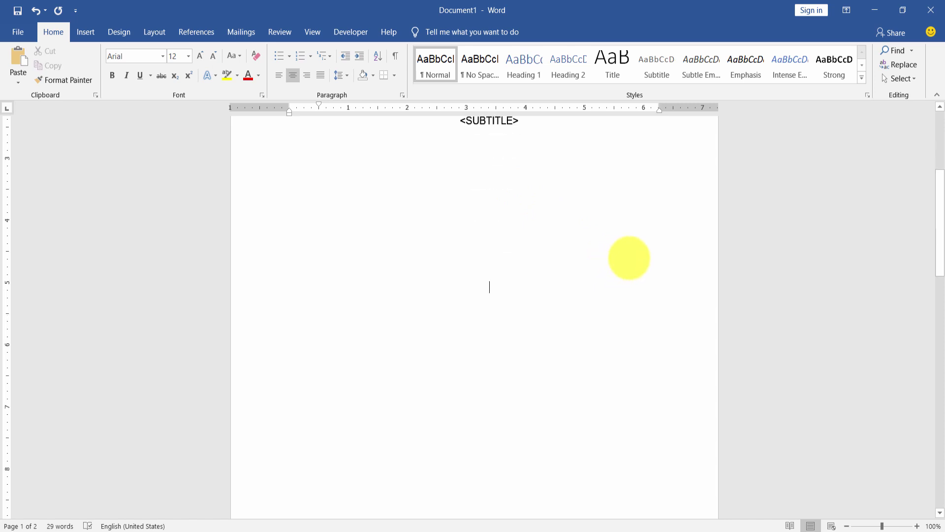
key("Return")
key("Return")
key("Return")
key("Return")
key("Return")
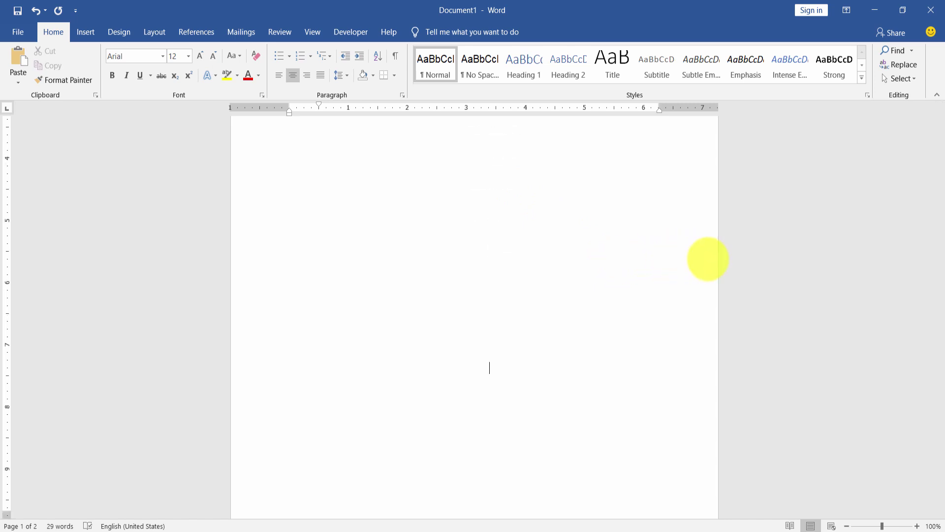
type("<FULL_NAME>")
key("Return")
type("<COURSE> ")
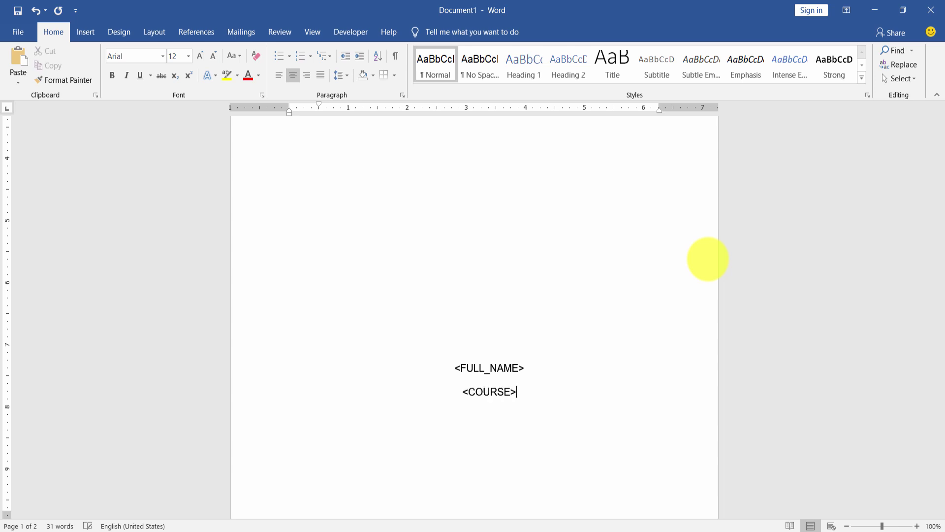
type("<INSTRUC")
type("TOR")
type("> ")
type("<DATE>")
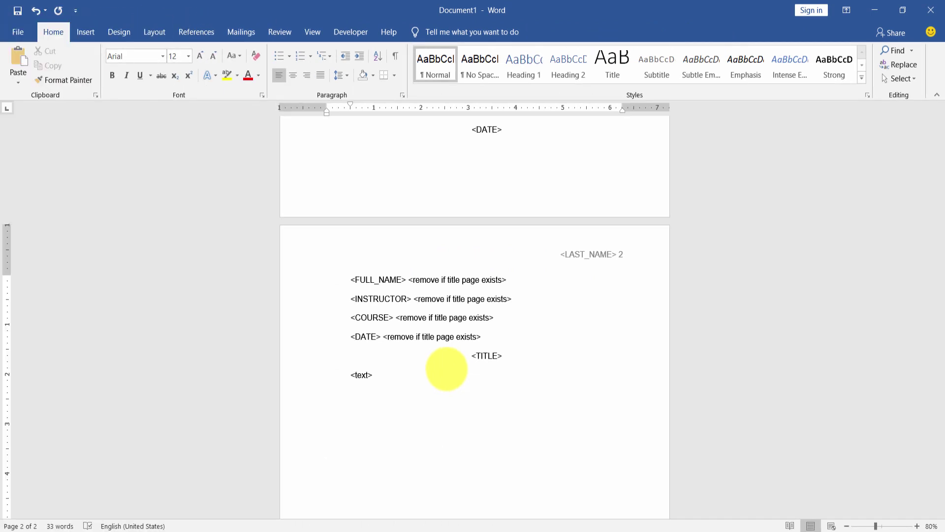
Check the Layout hyphenation options, leaving automatic hyphenation set to None.
left_click(157, 30)
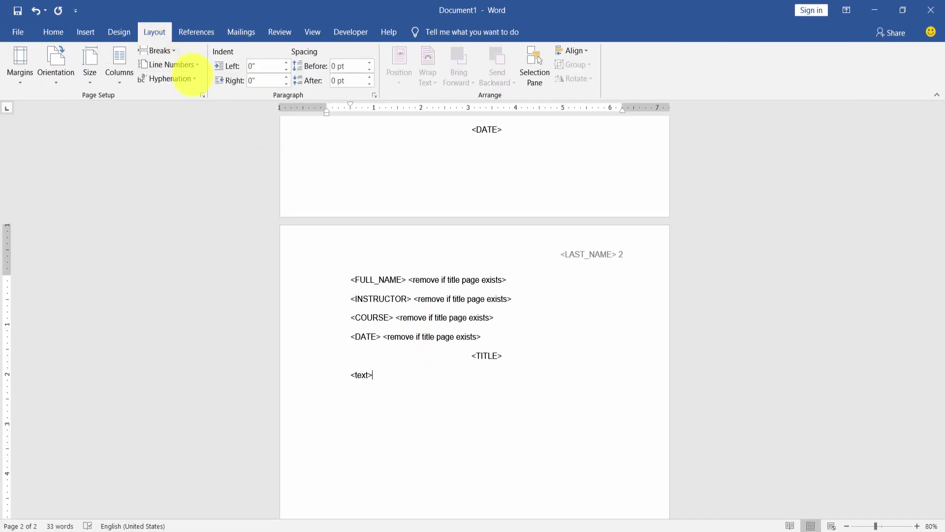
left_click(191, 78)
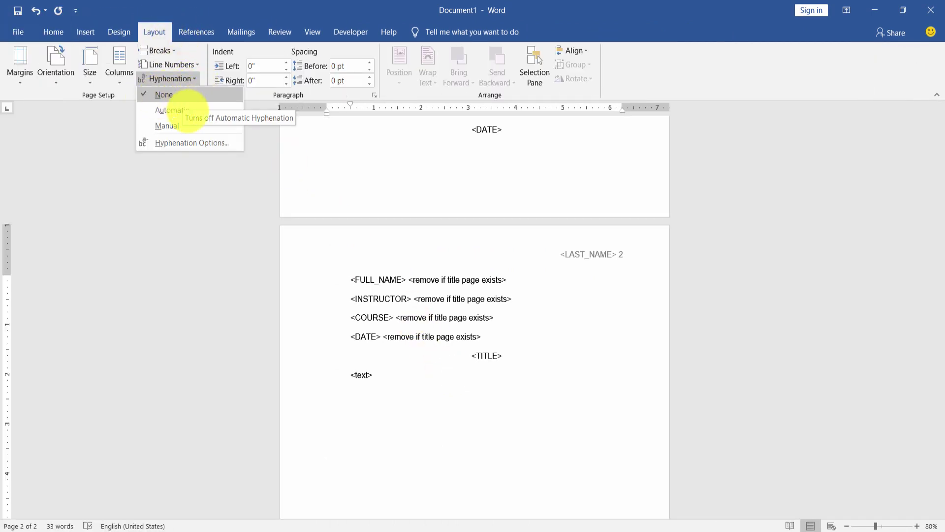
left_click(226, 295)
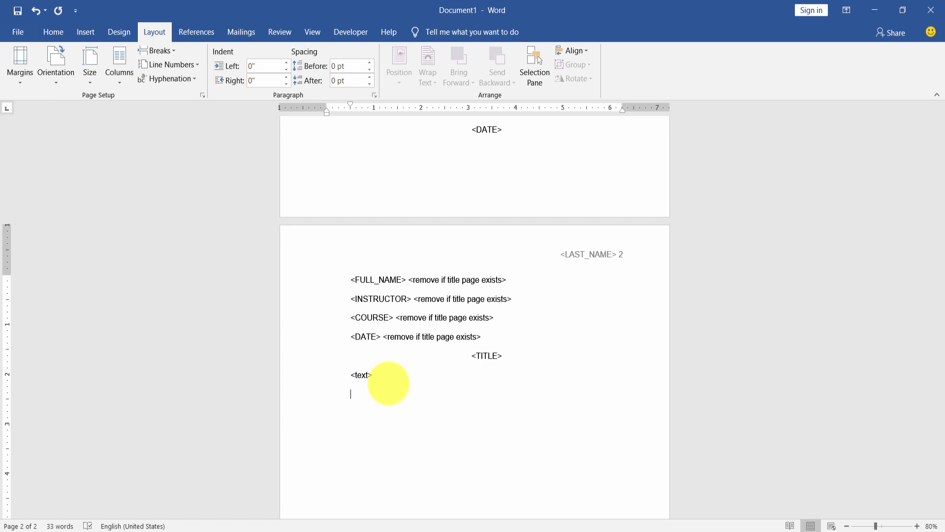
Add a new line after <text> and insert a page break to start page 3.
key("Return")
scroll(389, 383, "down", 2)
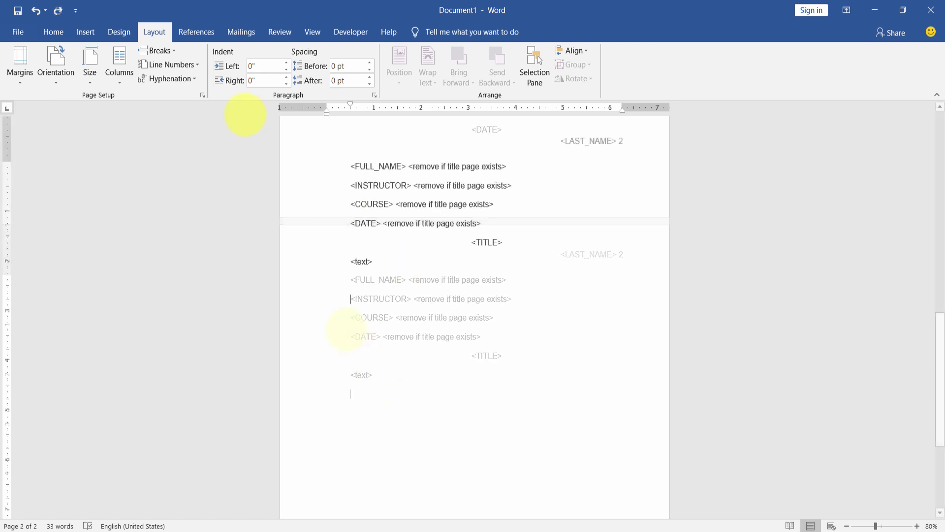
left_click(175, 50)
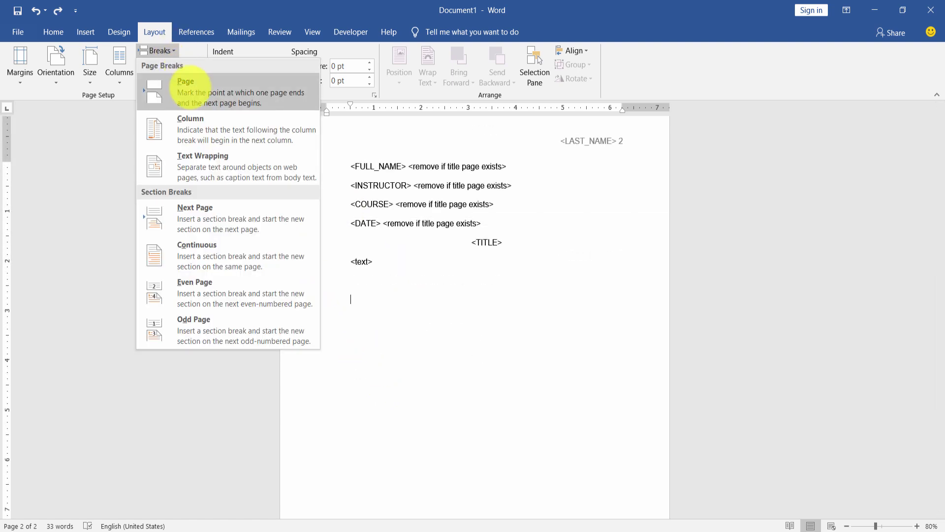
left_click(192, 93)
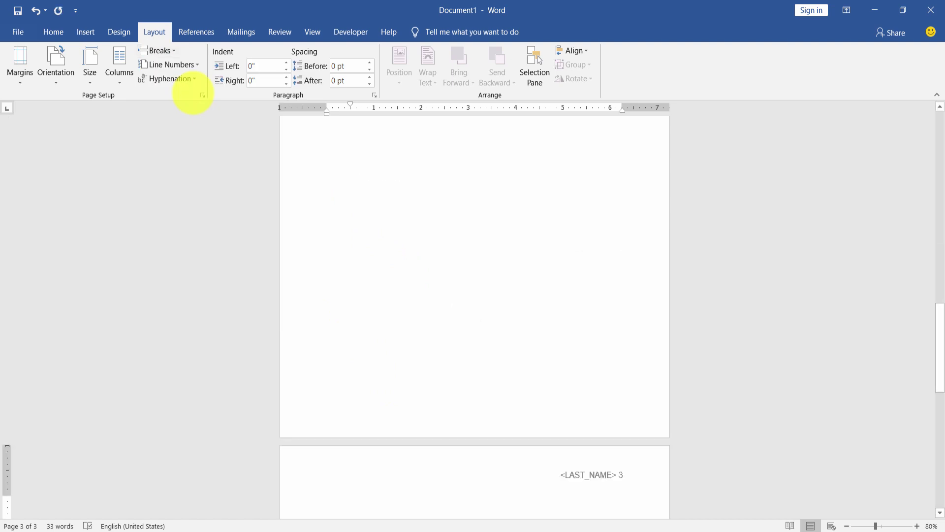
Type a centred NOTES heading with an empty line beneath it.
type("NOTES")
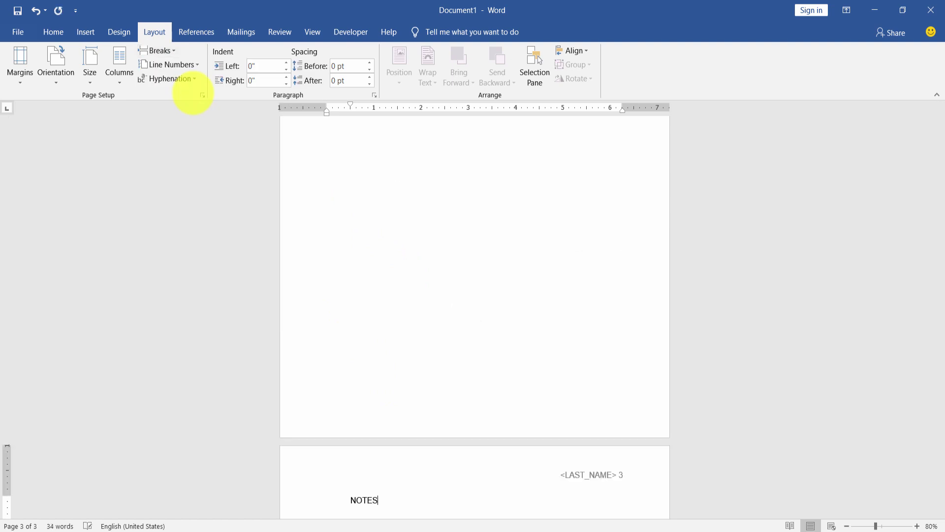
left_click(54, 34)
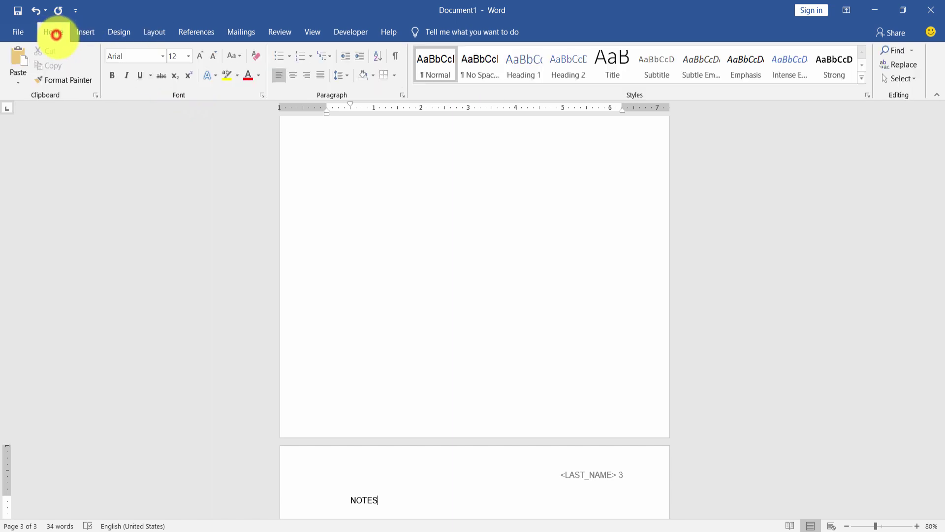
left_click(292, 75)
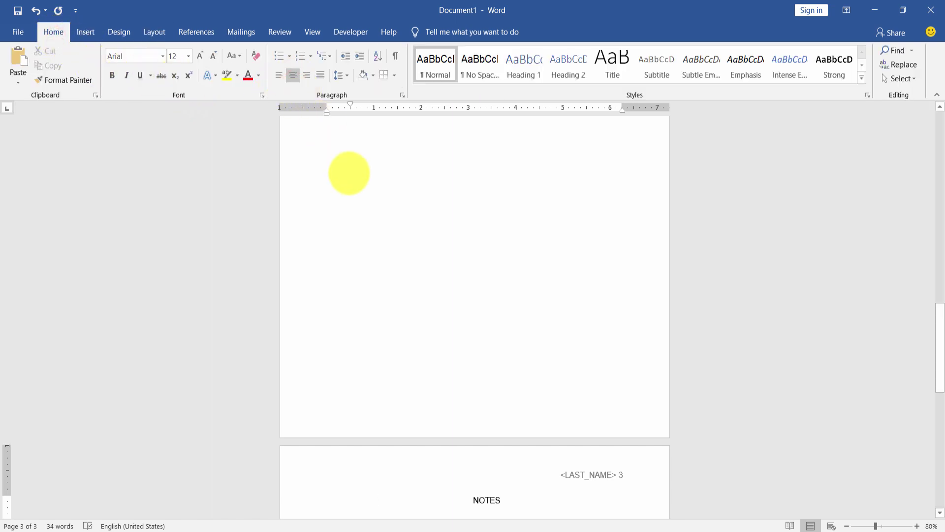
key("Return")
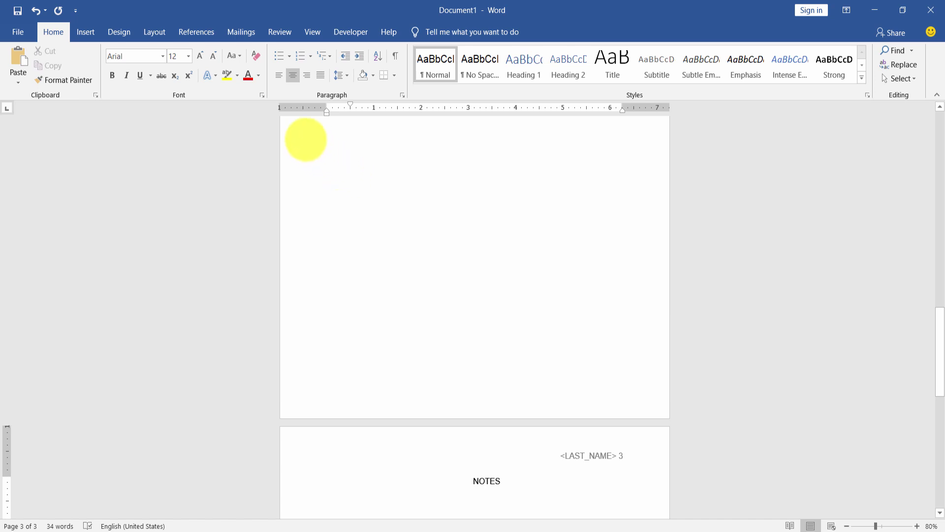
left_click(157, 32)
left_click(159, 50)
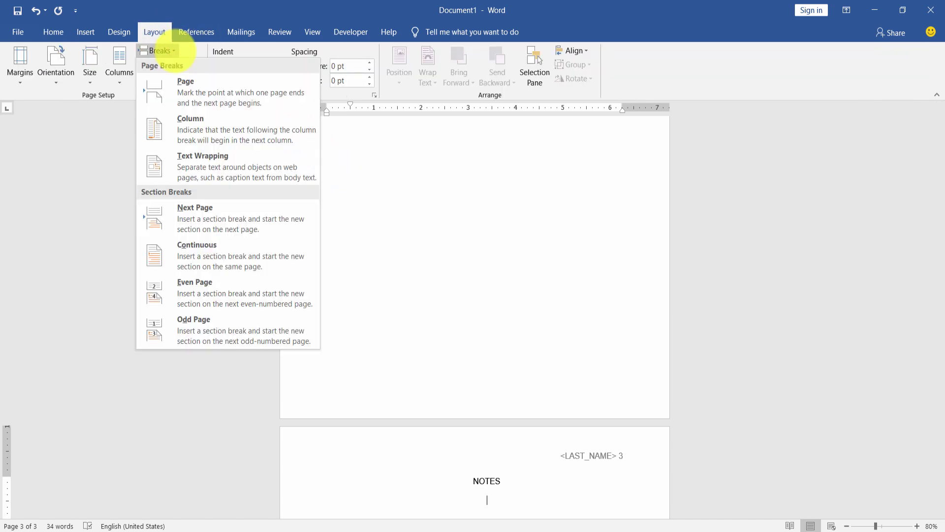
Insert a next-page section break after NOTES, adding page 4.
left_click(196, 211)
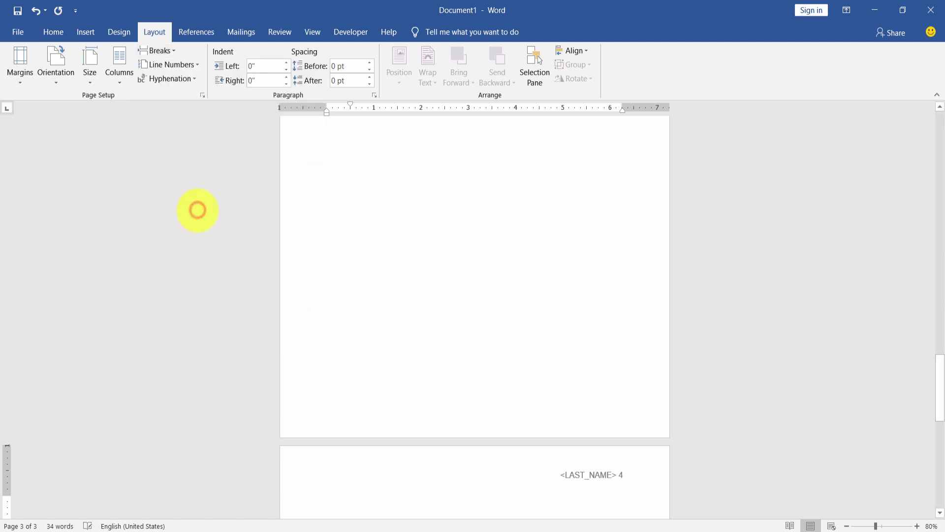
scroll(445, 396, "up", 10)
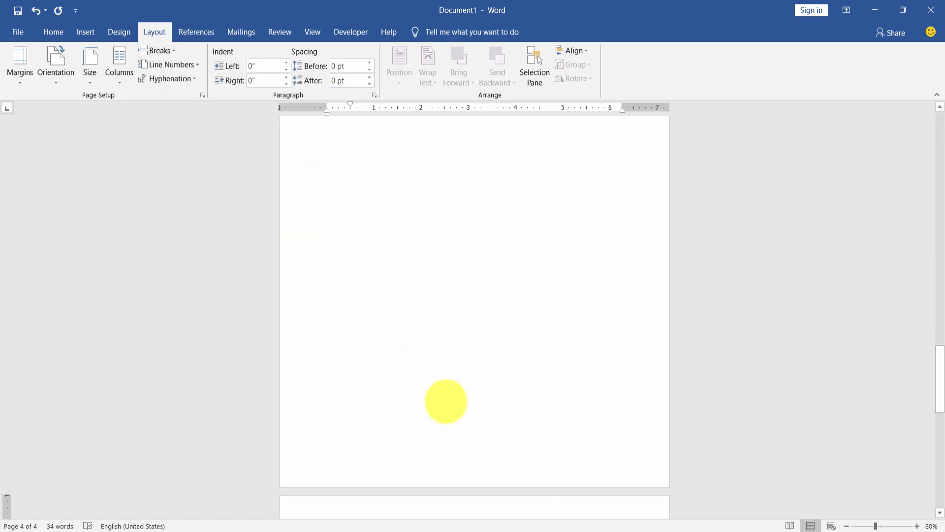
scroll(446, 389, "up", 15)
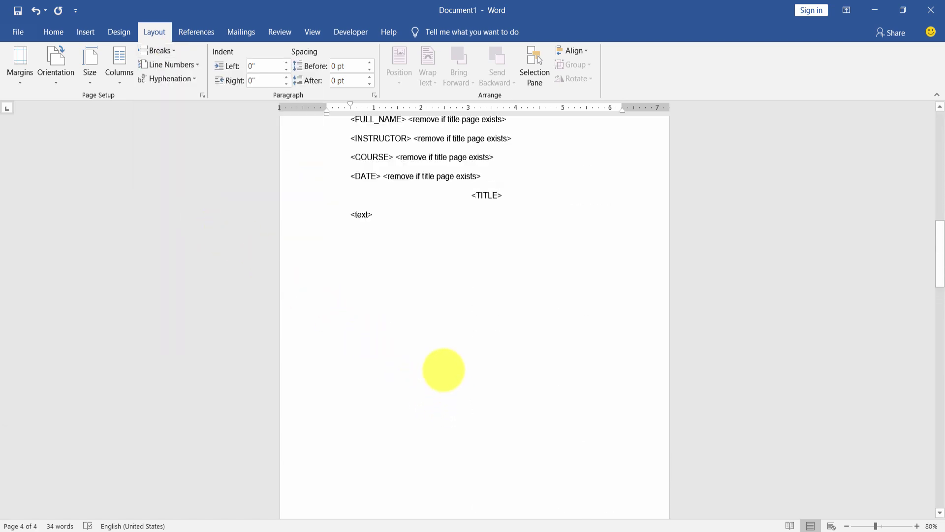
Insert an endnote set to appear at the end of the section.
left_click(192, 32)
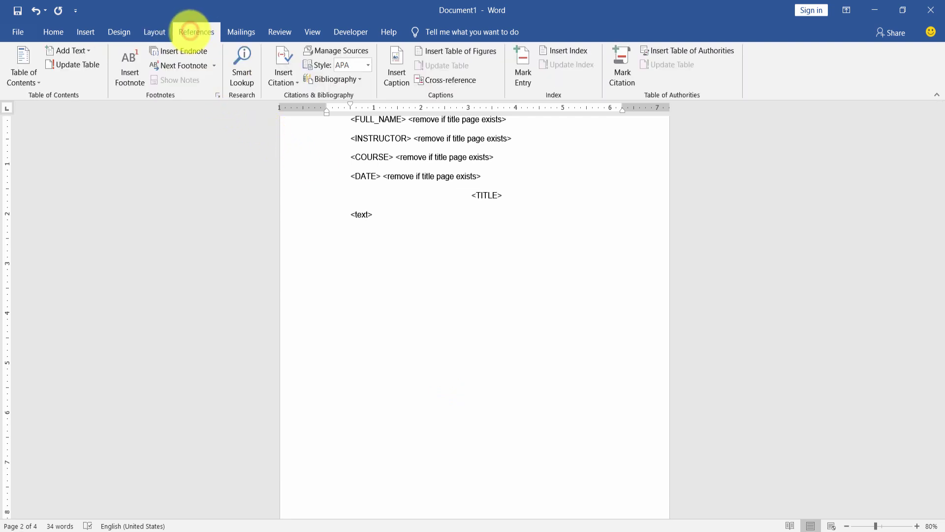
left_click(217, 93)
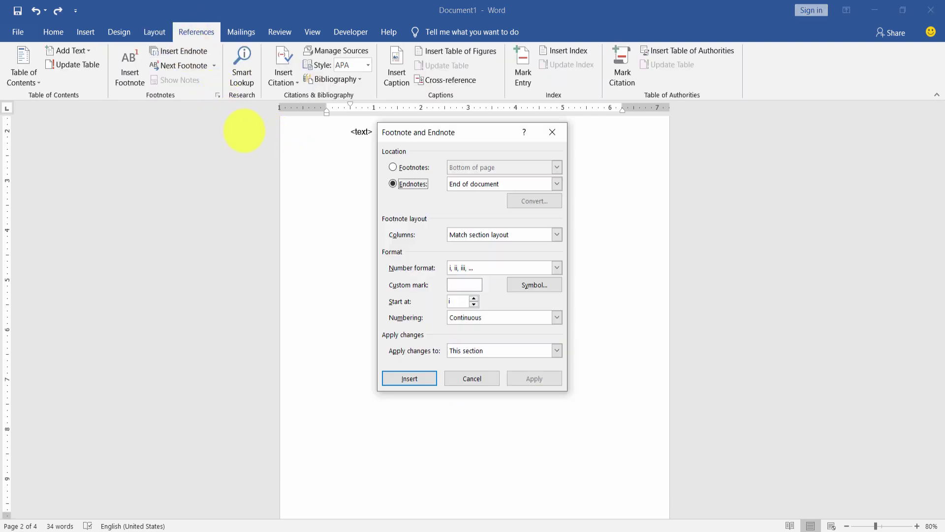
left_click(408, 184)
left_click(466, 184)
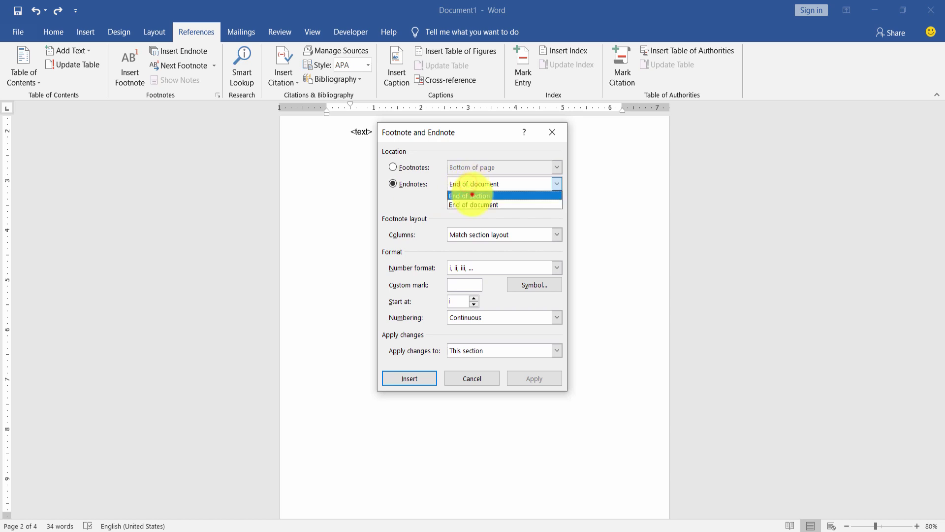
left_click(472, 194)
left_click(532, 380)
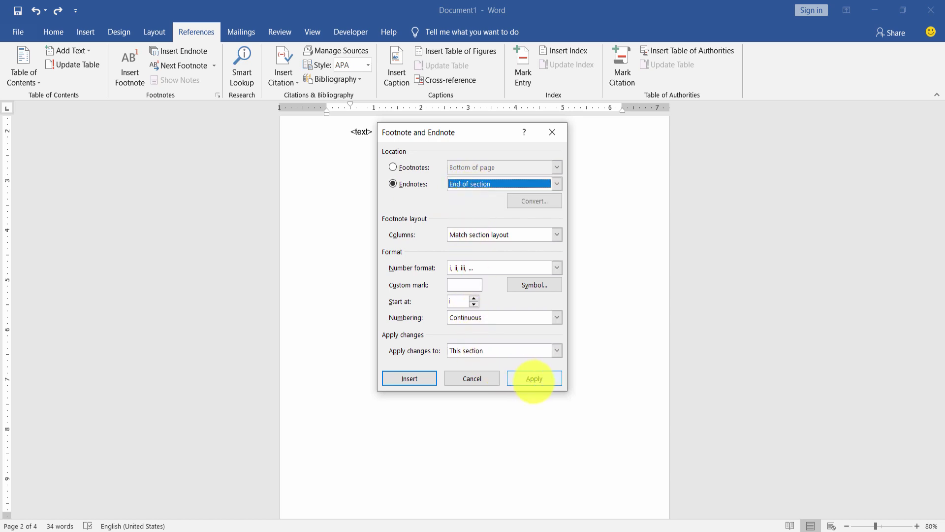
left_click(359, 371)
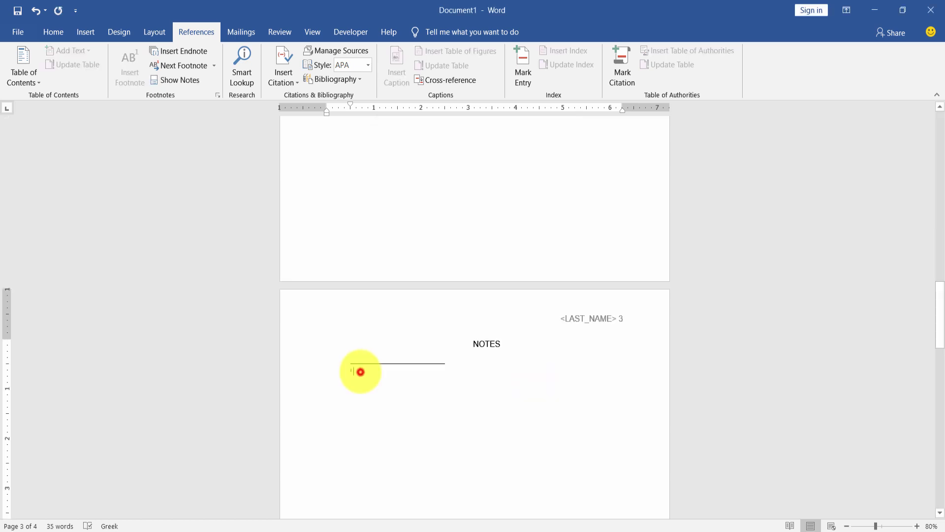
Switch the document to Outline view.
left_click(314, 32)
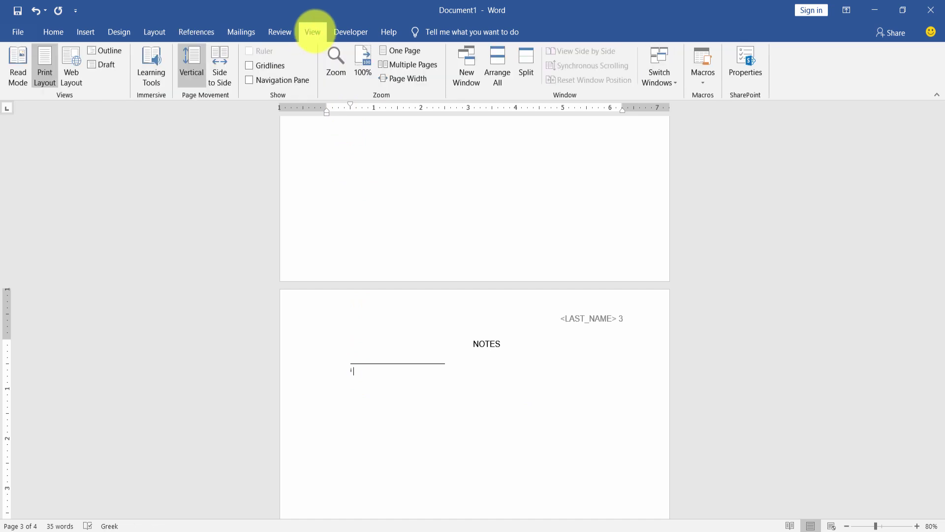
left_click(103, 52)
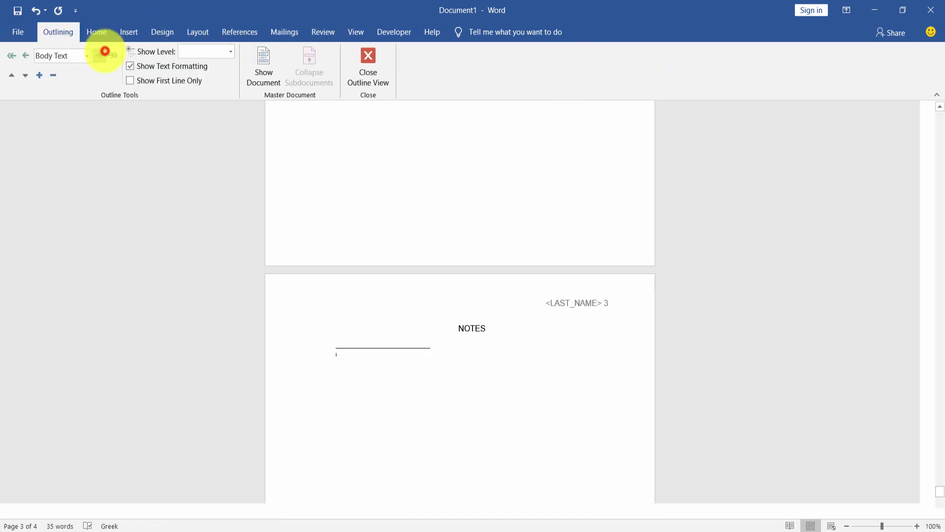
left_click(240, 31)
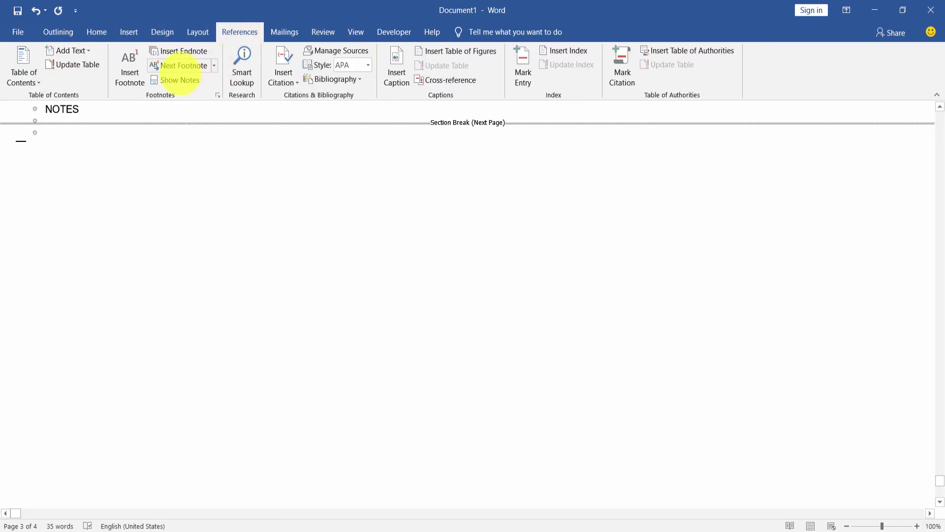
Delete the endnote separator line.
left_click(174, 79)
left_click(211, 423)
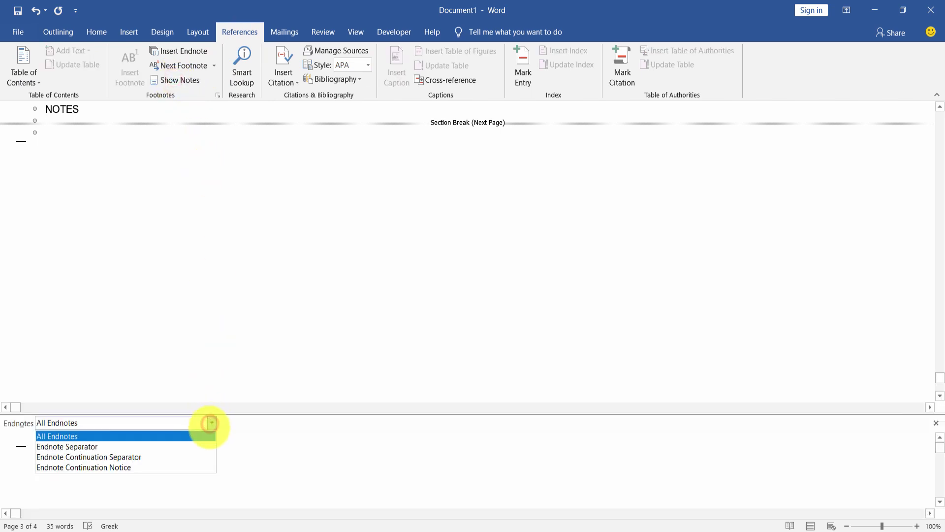
left_click(122, 447)
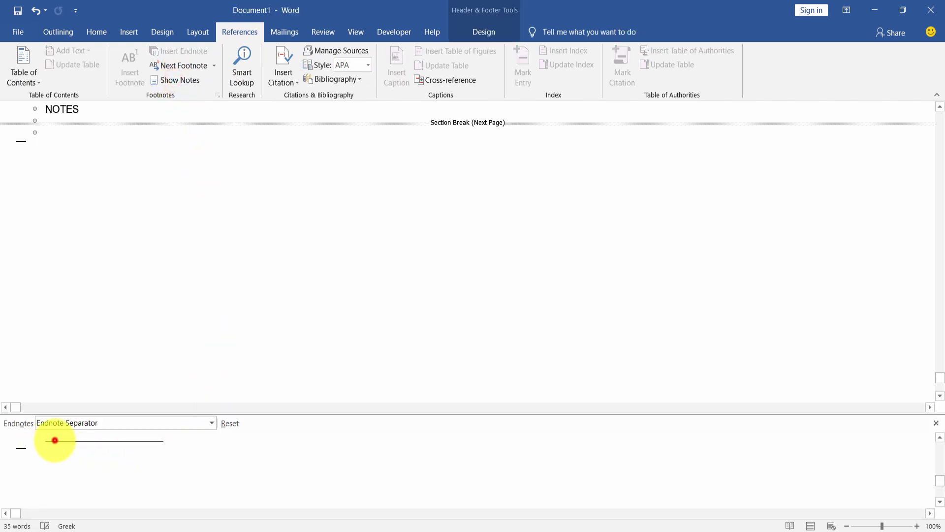
double_click(54, 441)
key("Delete")
Return to Print Layout and apply the Normal style to the Endnotes text.
key("alt+w")
key("p")
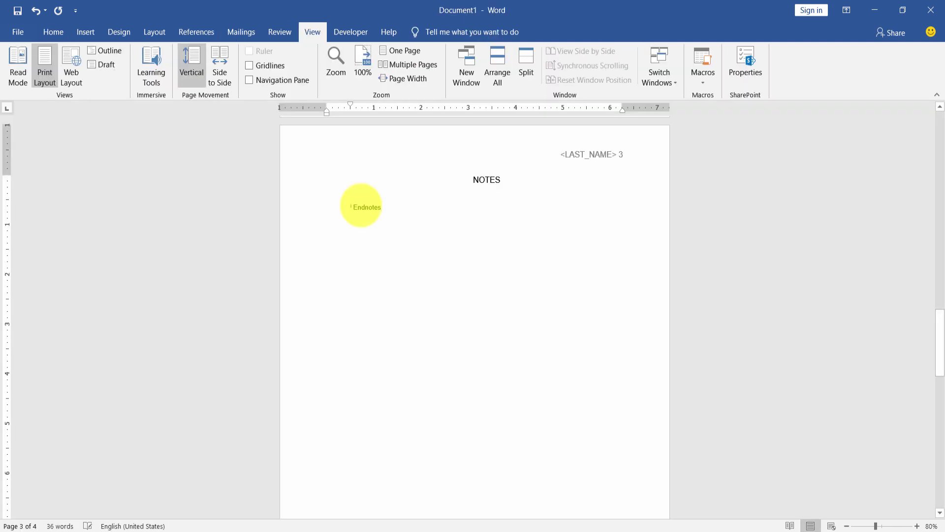
left_click(55, 32)
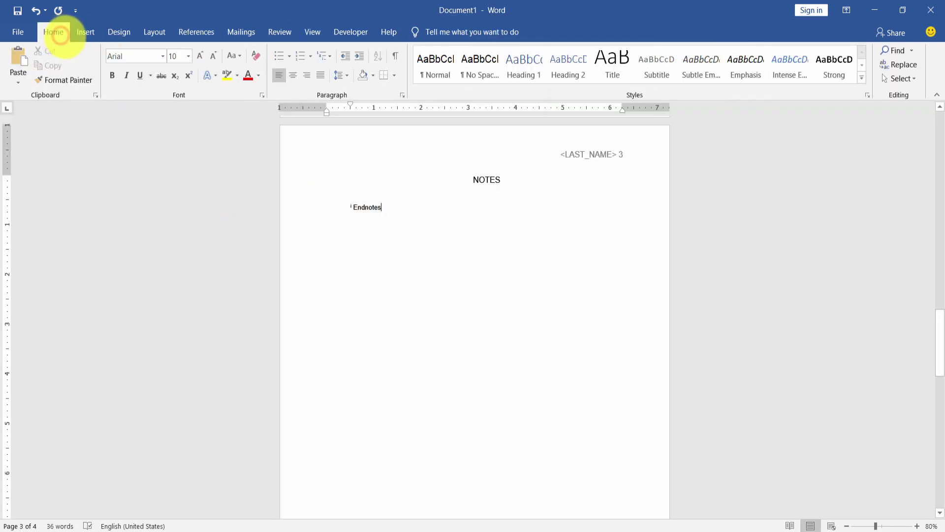
double_click(362, 207)
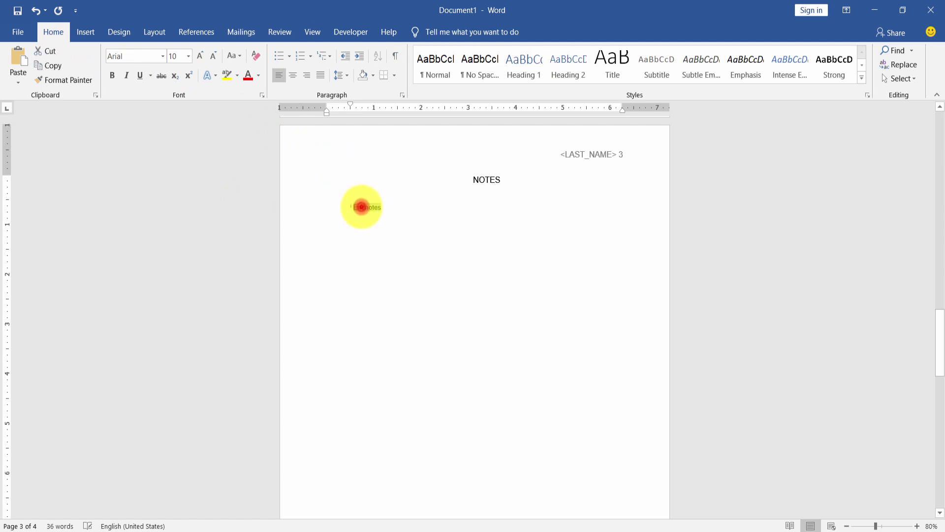
left_click(427, 57)
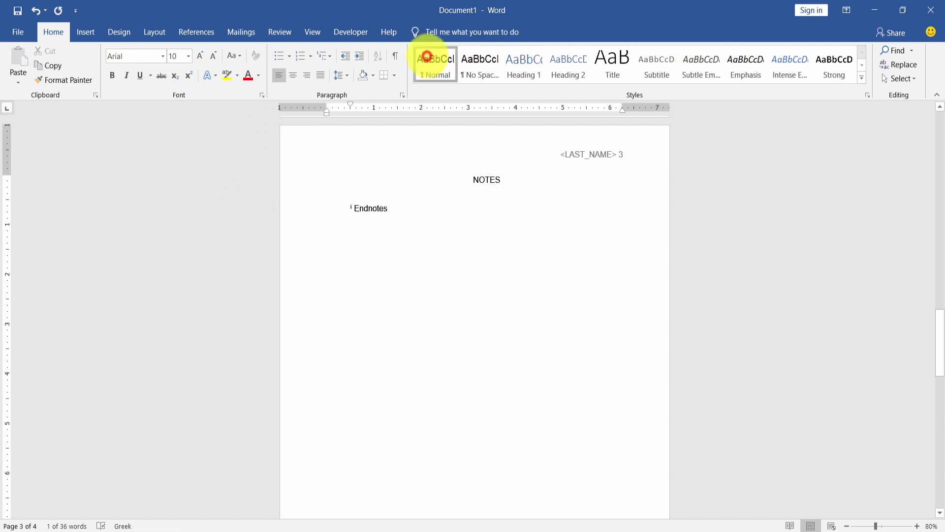
left_click(437, 253)
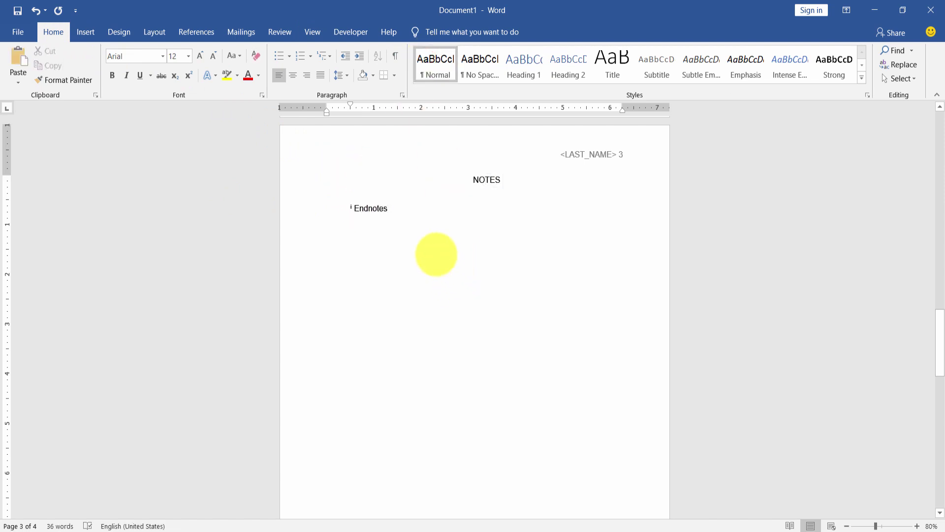
left_click(416, 190)
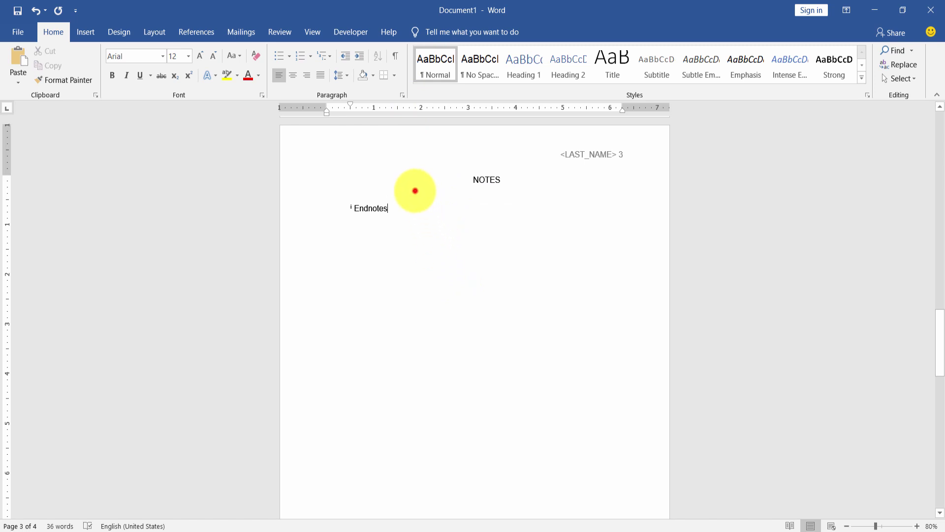
scroll(533, 366, "up", 2)
scroll(534, 366, "down", 8)
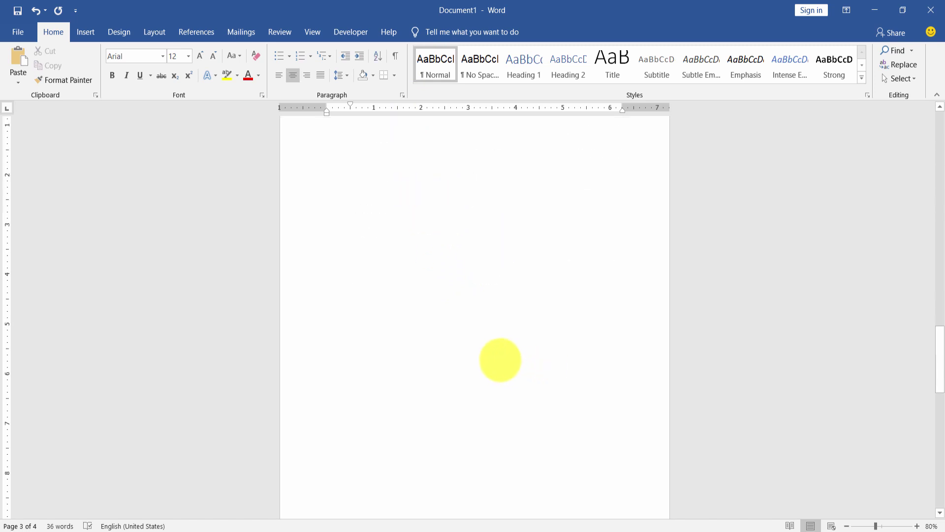
Change the citation style from APA to MLA Seventh Edition for page 4's Works Cited.
left_click(483, 350)
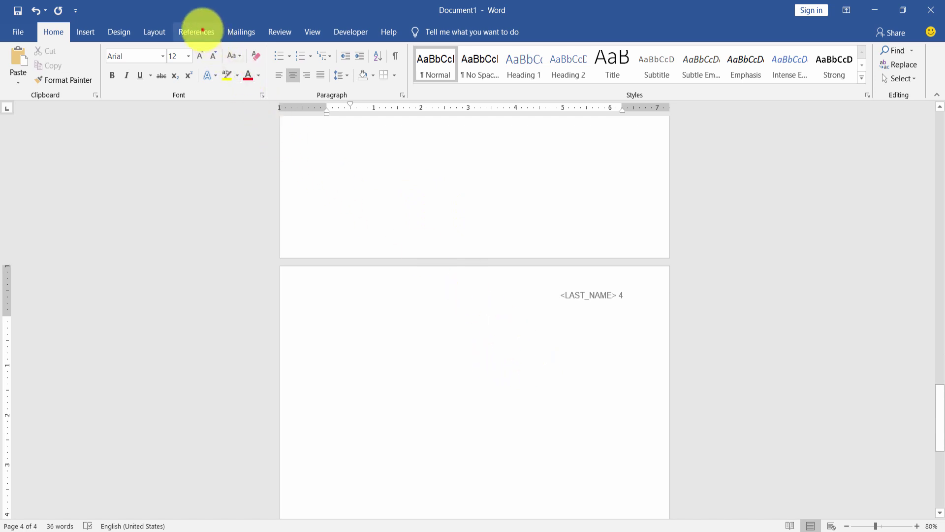
left_click(197, 30)
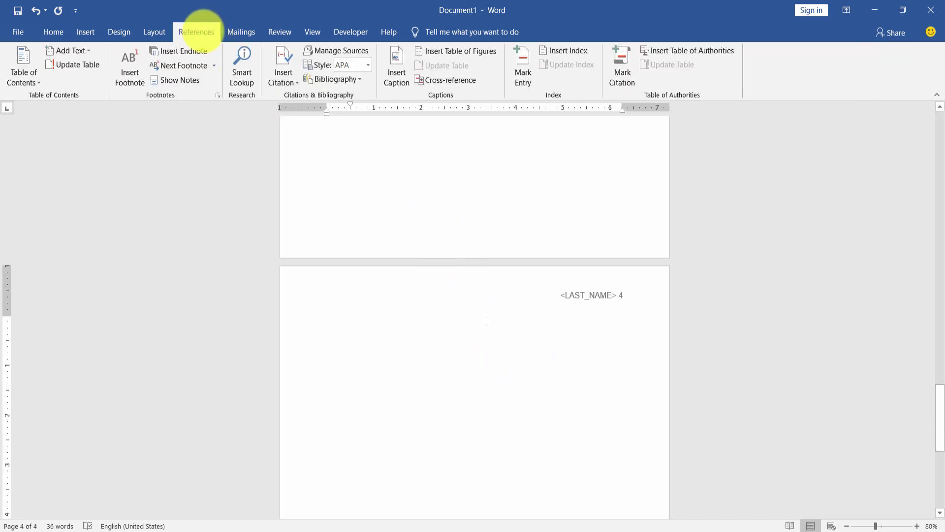
left_click(369, 66)
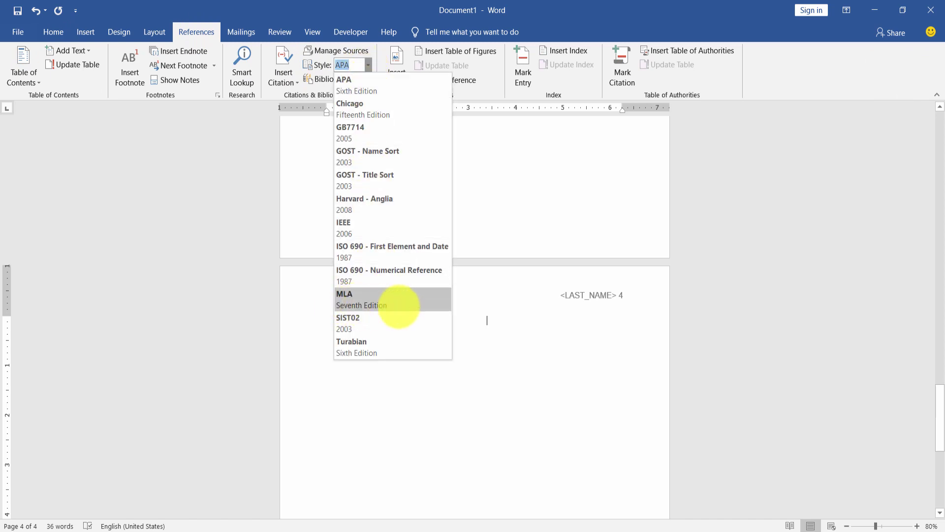
left_click(377, 300)
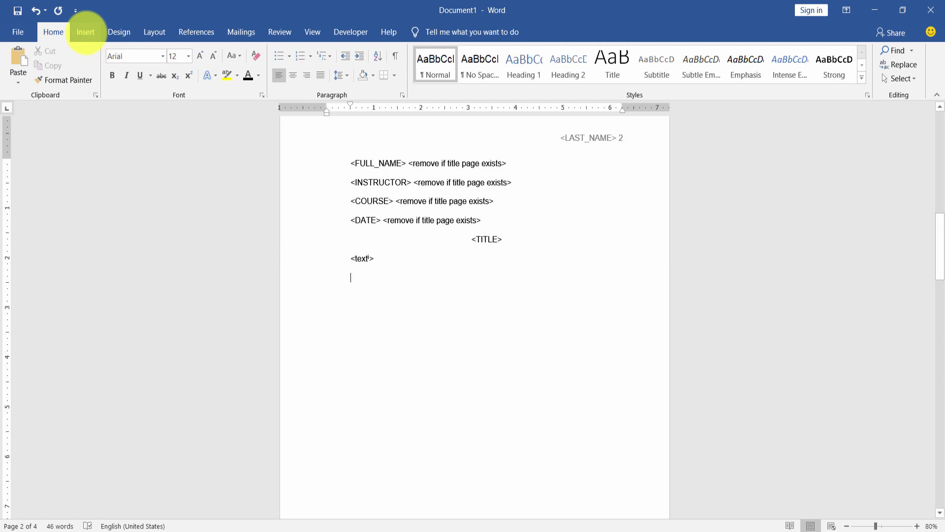
Insert a 4x3 table below <text>.
left_click(86, 32)
left_click(87, 75)
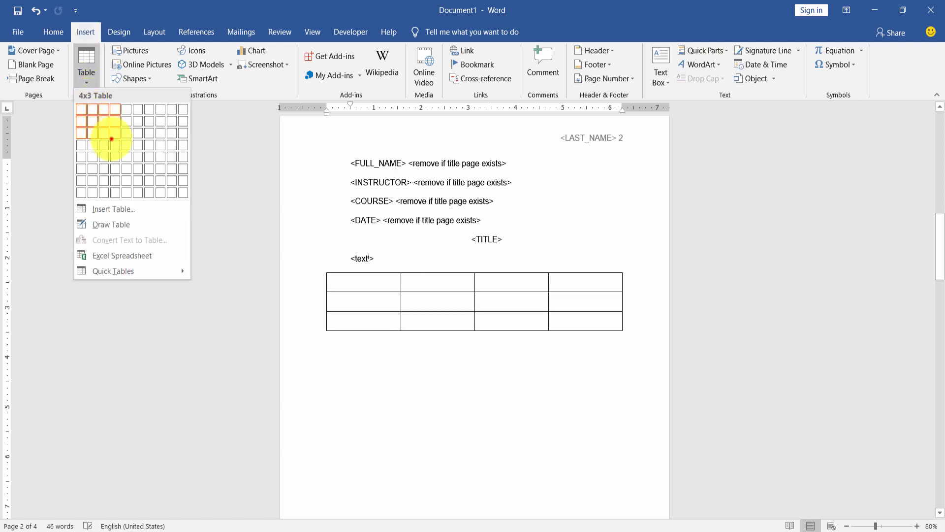
left_click(111, 139)
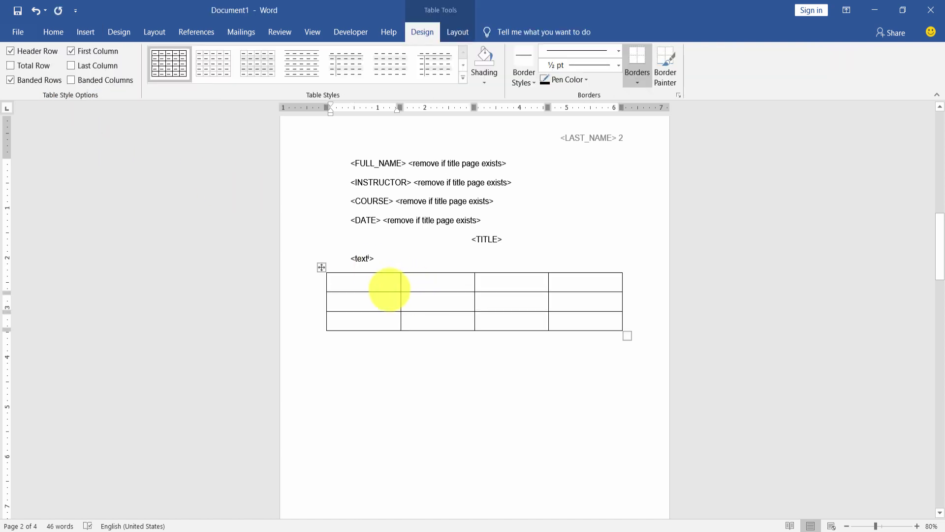
key("Tab")
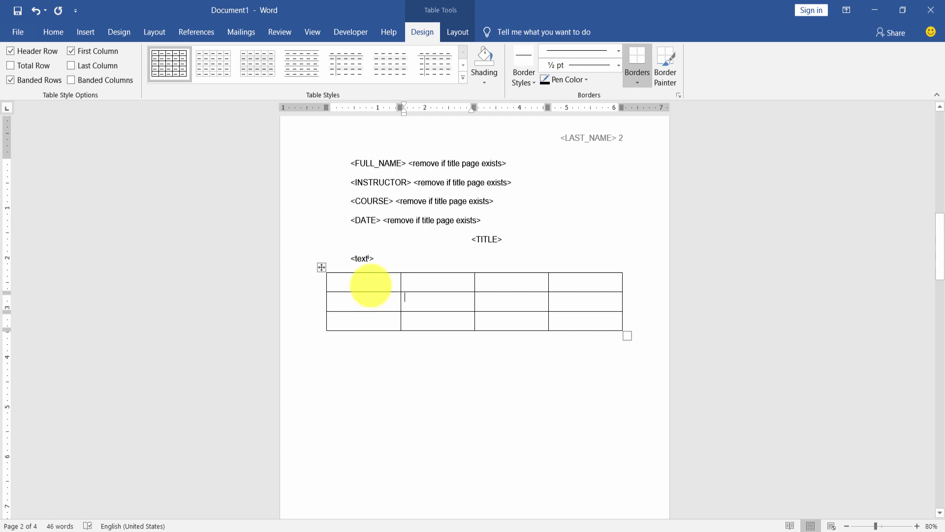
Caption the table 'Table 1' in Normal style, with 'Sample Table' on the next line.
right_click(321, 267)
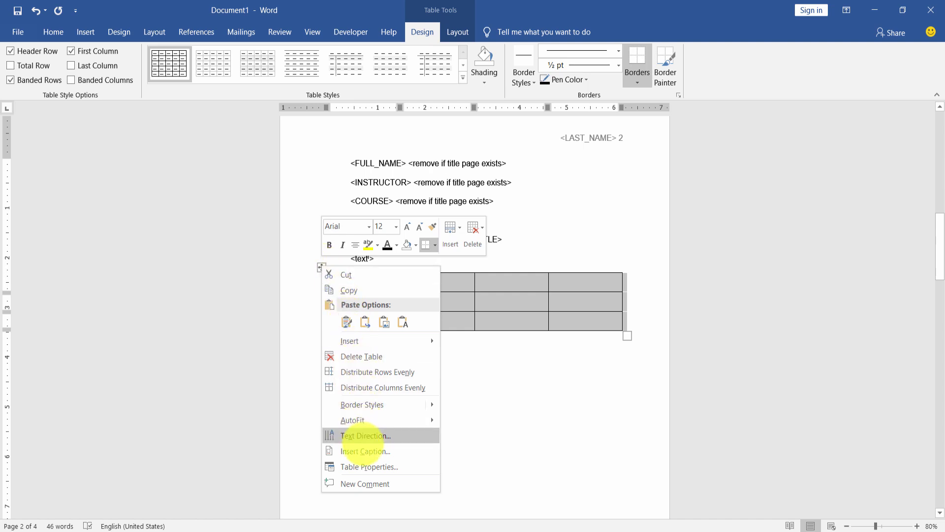
left_click(363, 449)
left_click(496, 321)
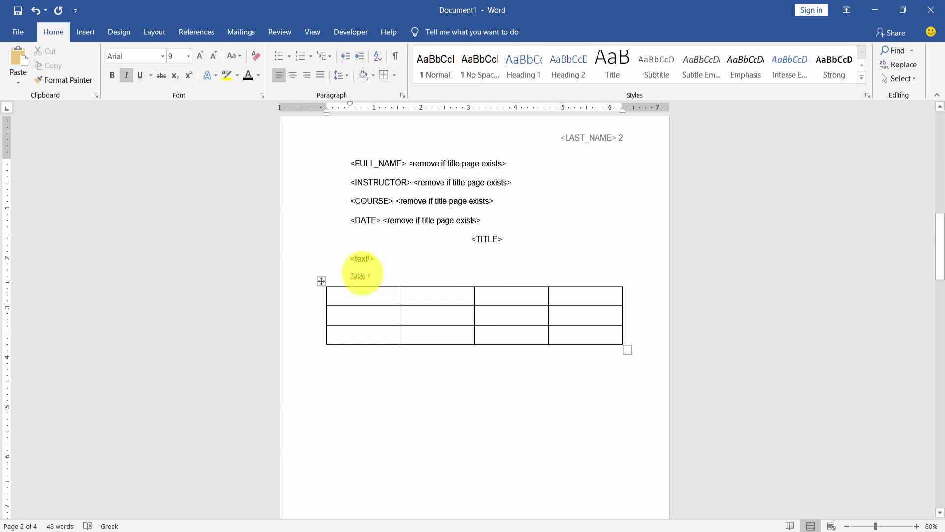
left_click(361, 273)
triple_click(358, 275)
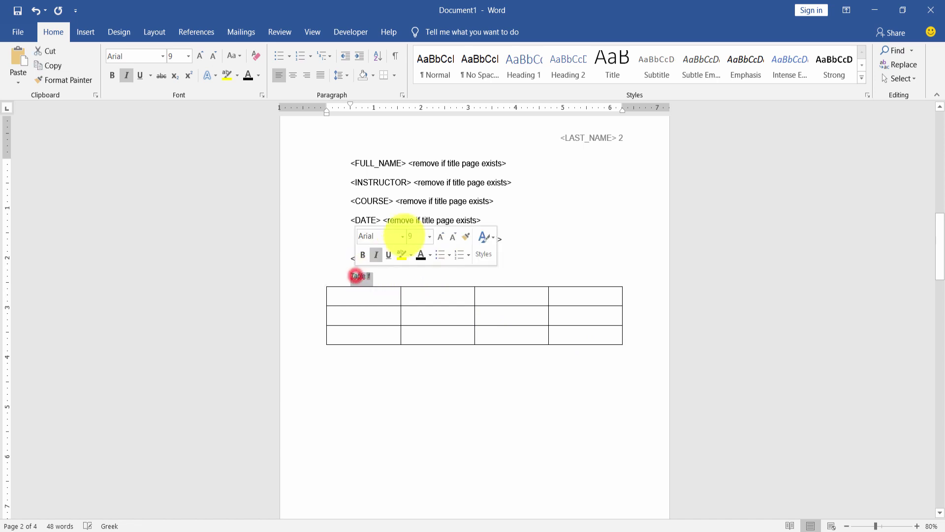
left_click(433, 66)
left_click(385, 275)
key("Return")
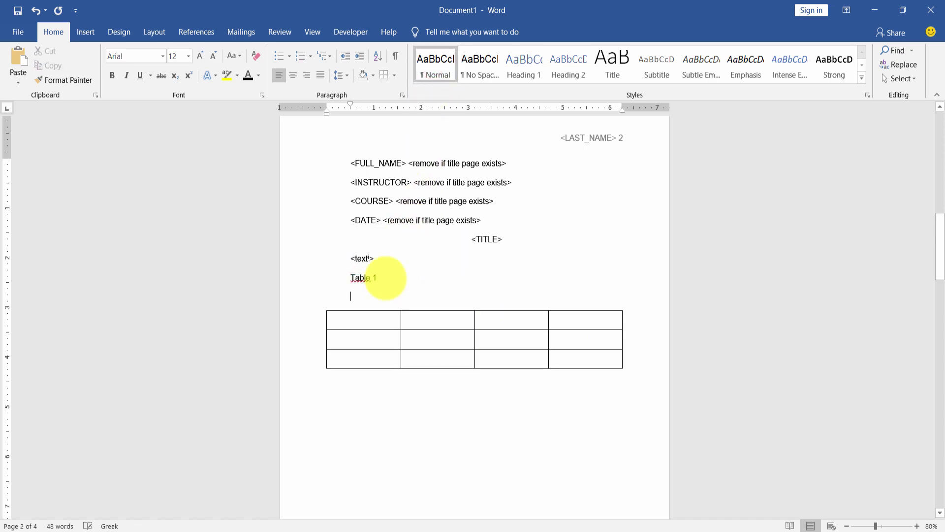
type("Sample Table")
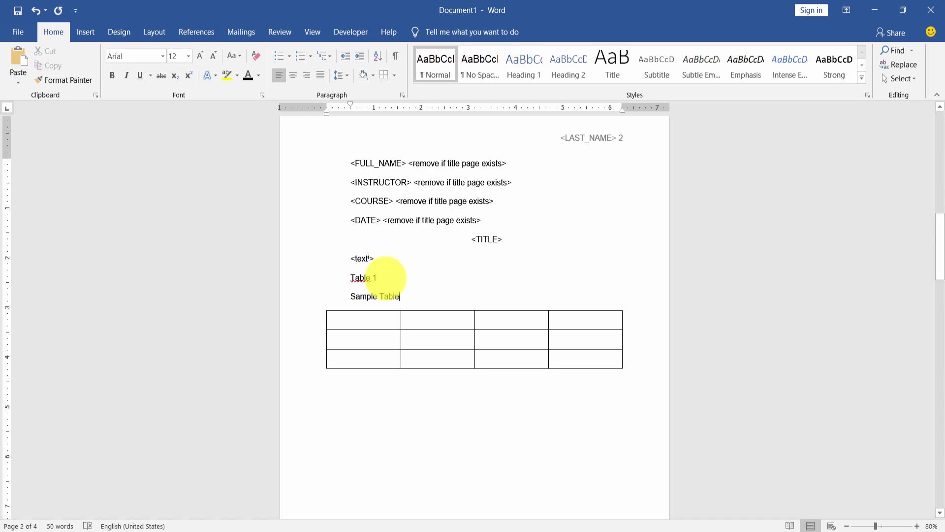
Add the note 'a. Note to the above table' below the table without list numbering.
left_click(348, 367)
left_click(350, 377)
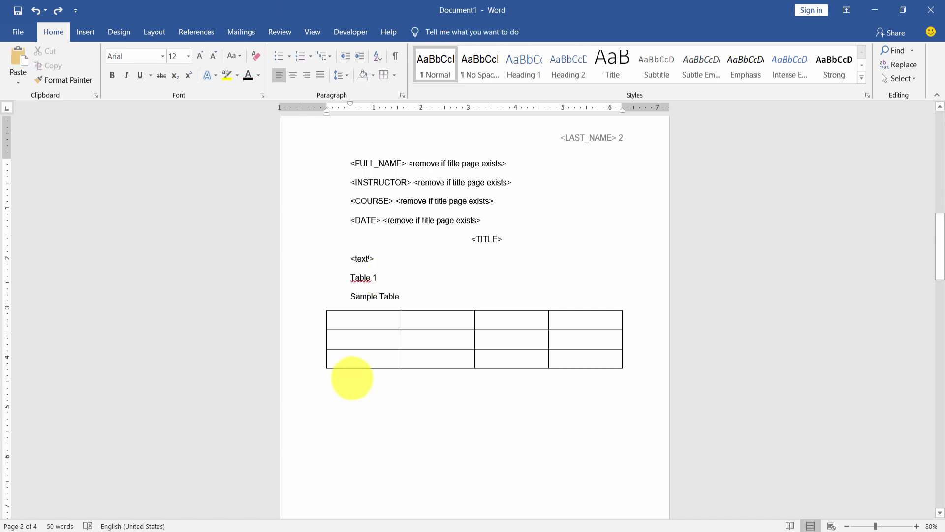
type("a. ")
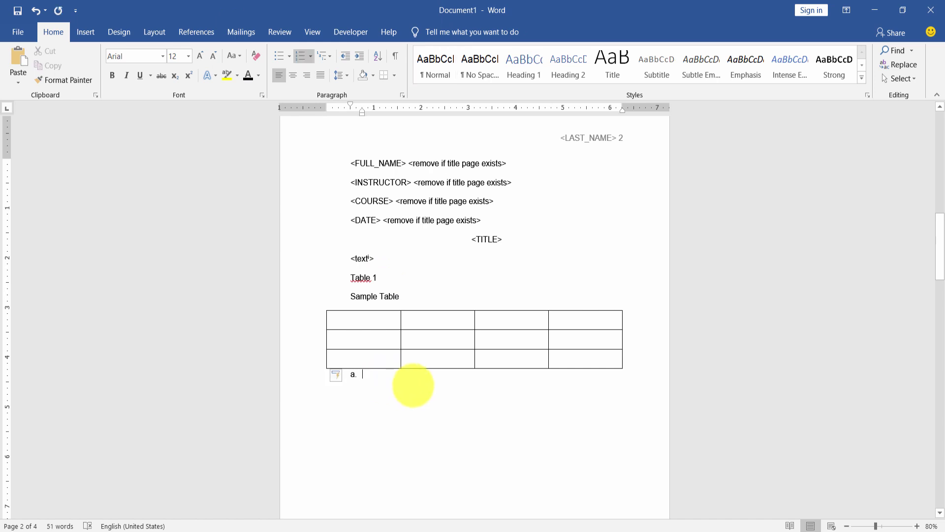
type("Note to the above table")
key("Return")
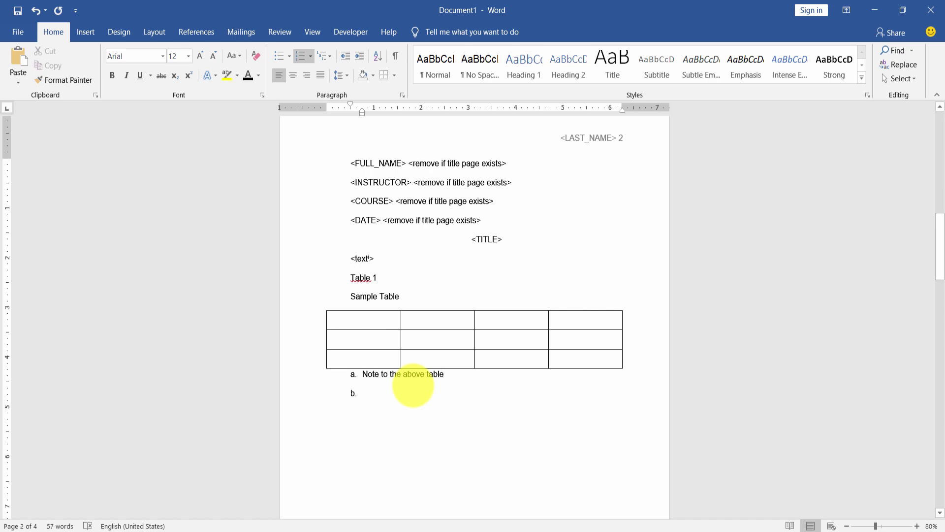
key("Return")
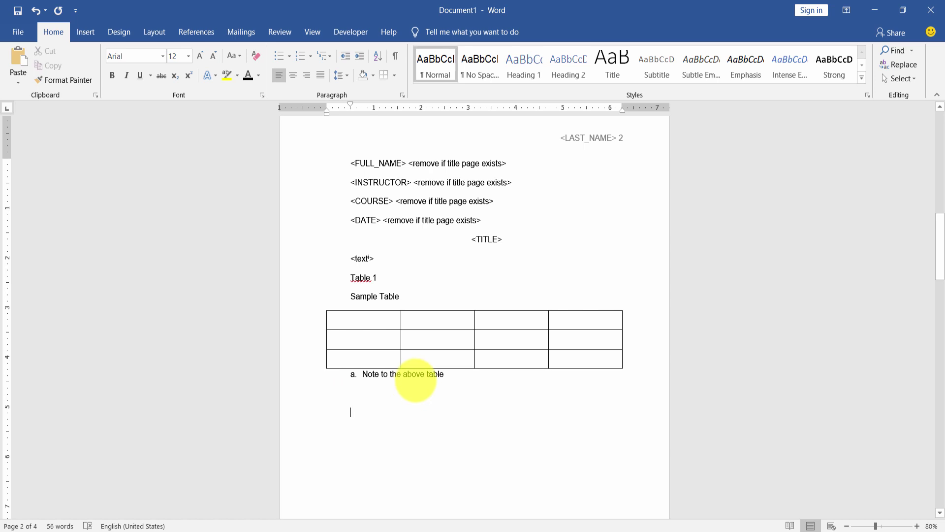
Add a 'Figure 1' caption to the blue smiley-face shape.
left_click(89, 32)
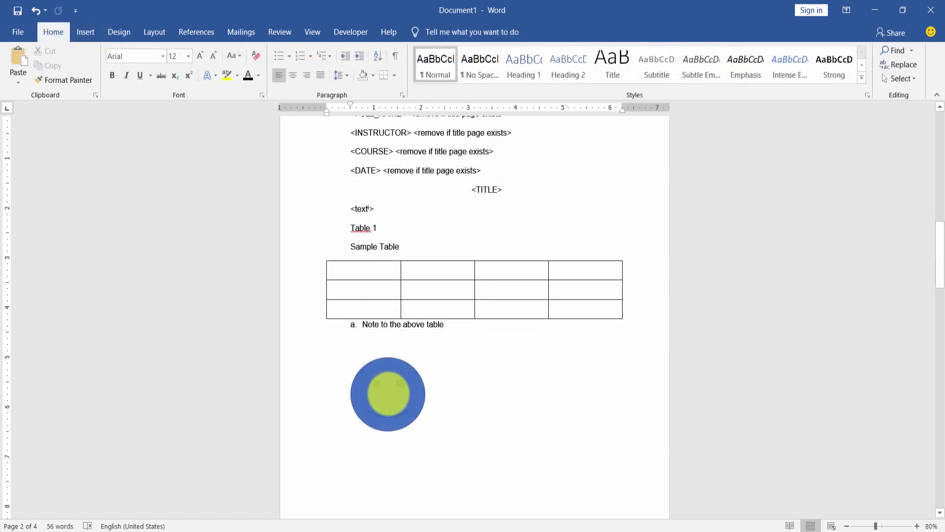
right_click(384, 389)
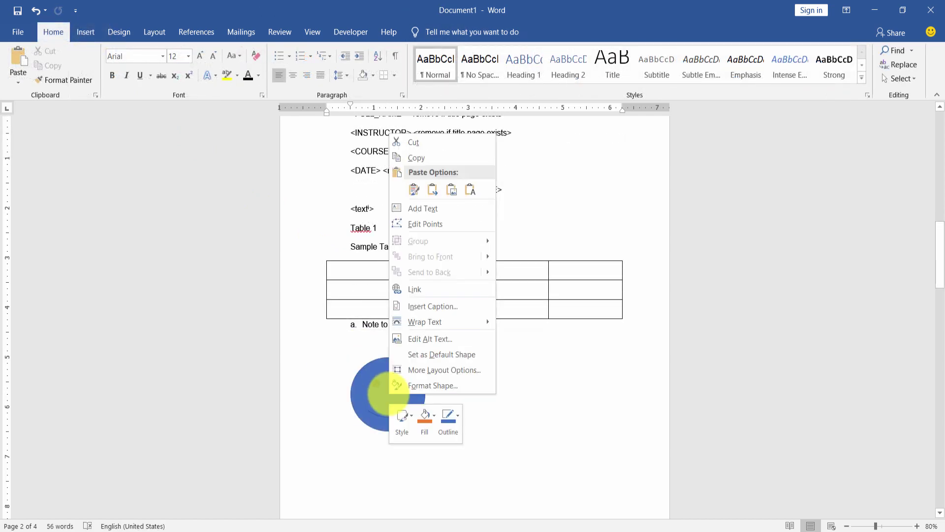
left_click(423, 306)
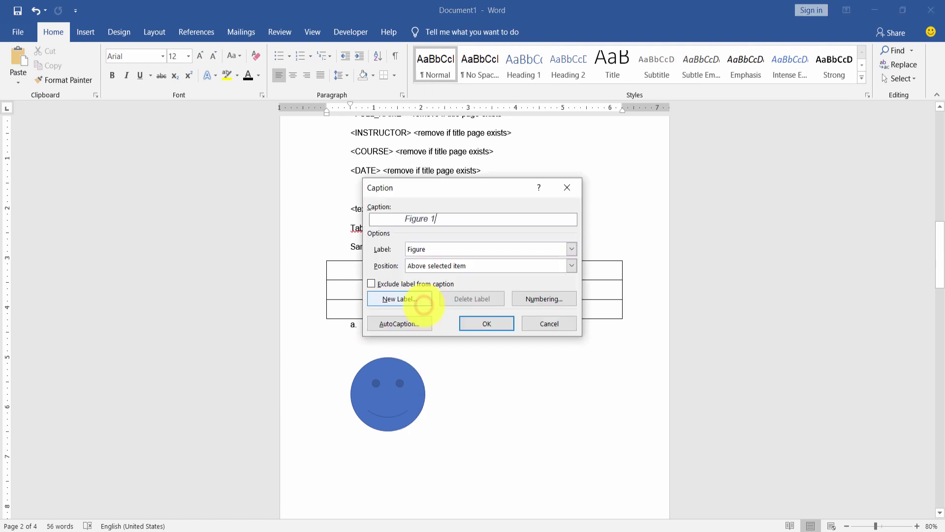
left_click(484, 325)
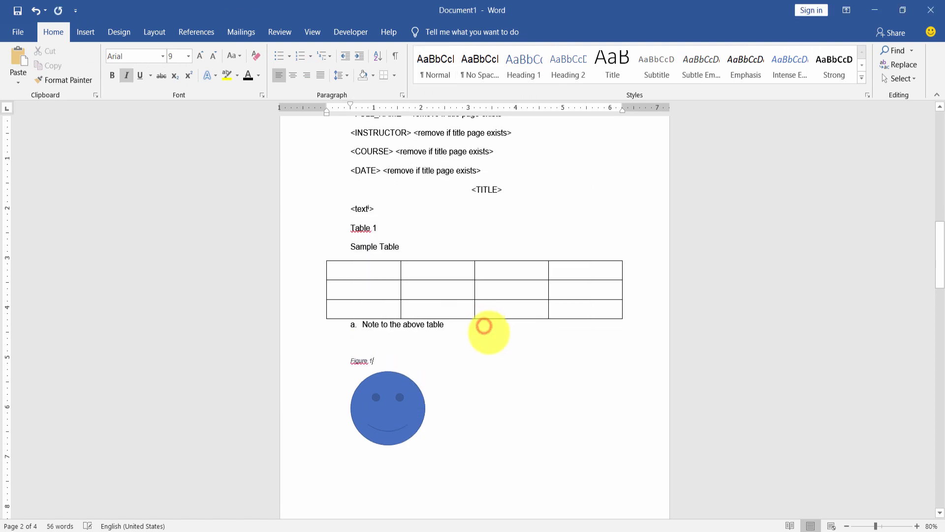
Format the Figure 1 caption as Normal and type 'Sample Figure' beneath it.
triple_click(358, 360)
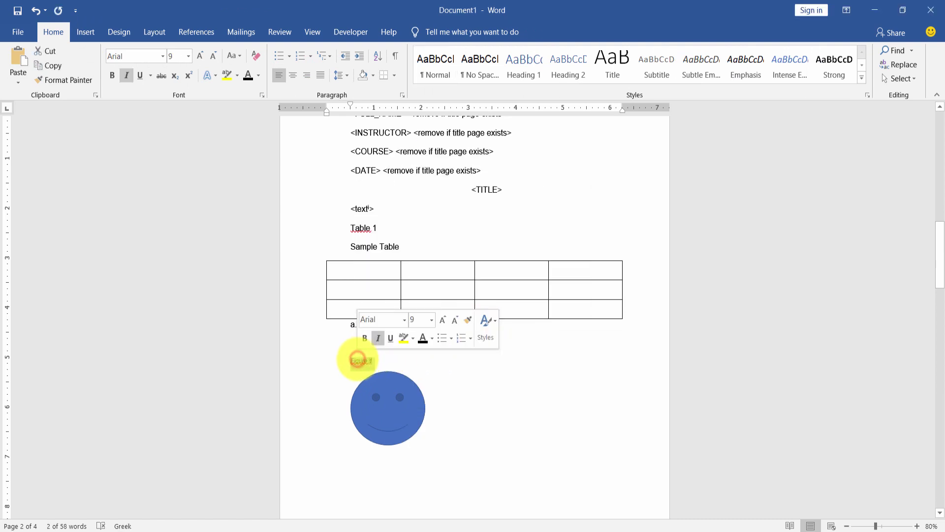
left_click(436, 64)
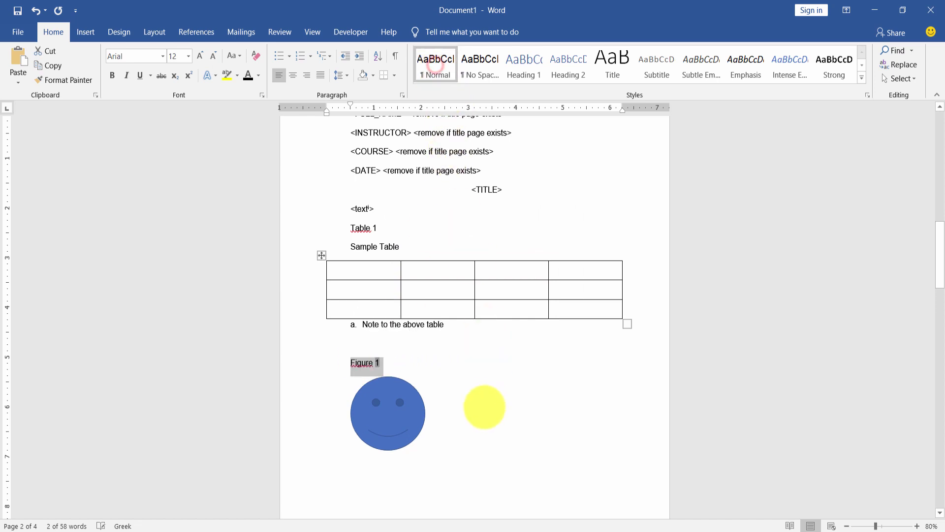
left_click(460, 415)
key("Return")
scroll(391, 334, "down", 1)
type("Samp")
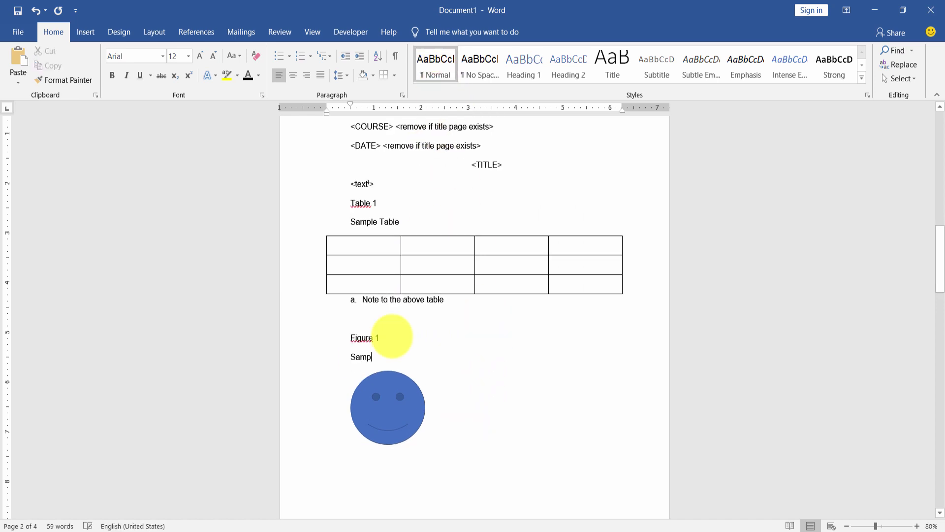
type("le Figure")
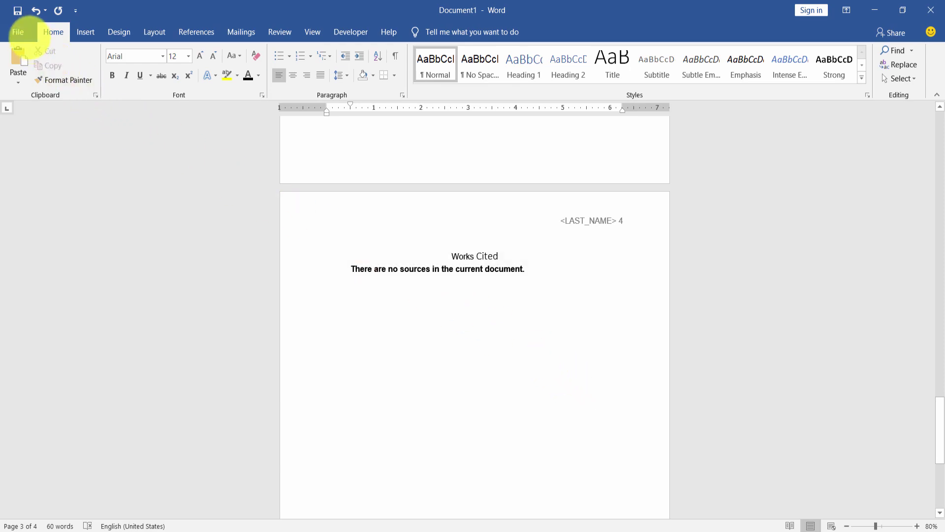
Save the document to the Desktop as Word Template 'MLA.dotx'.
left_click(21, 31)
left_click(31, 145)
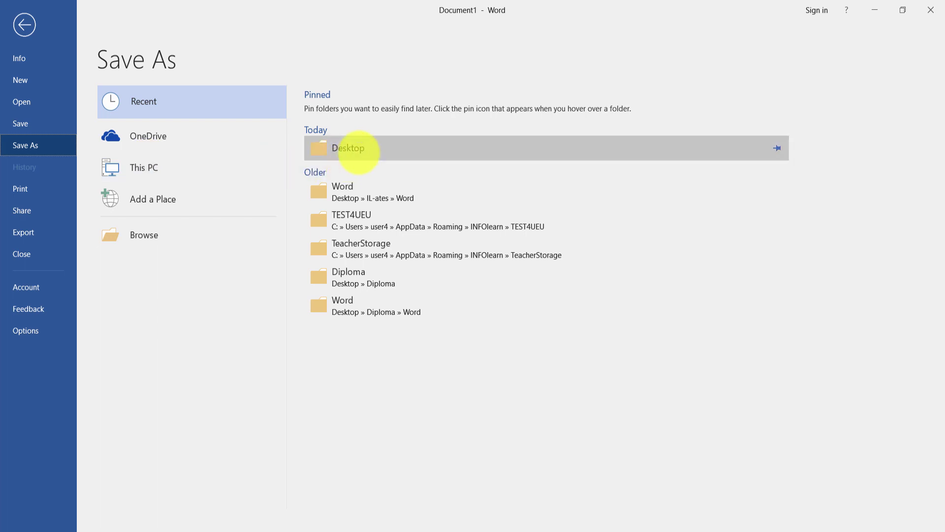
left_click(359, 151)
left_click(164, 235)
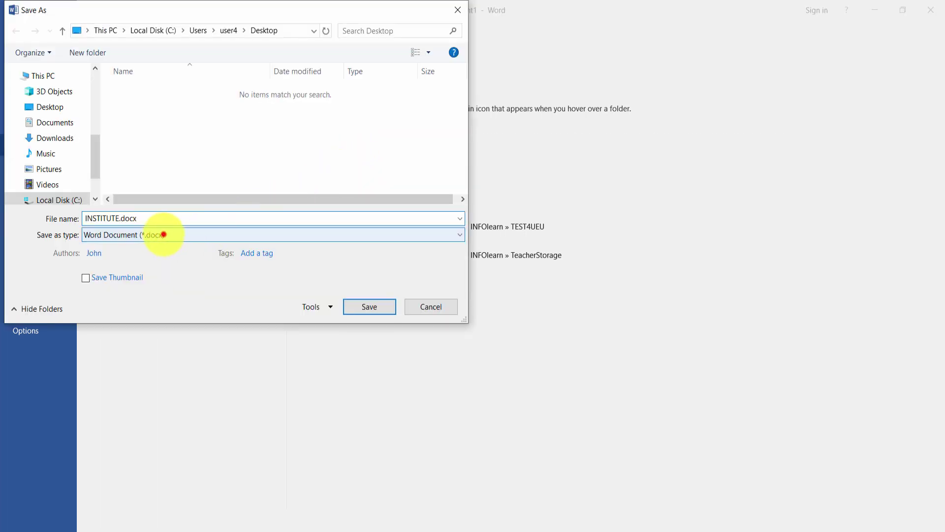
left_click(122, 279)
type("MLA")
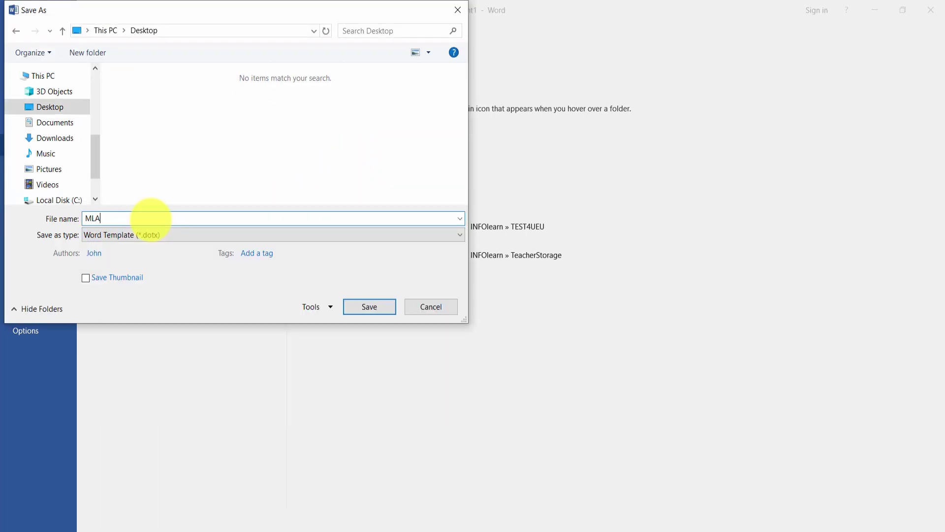
left_click(369, 306)
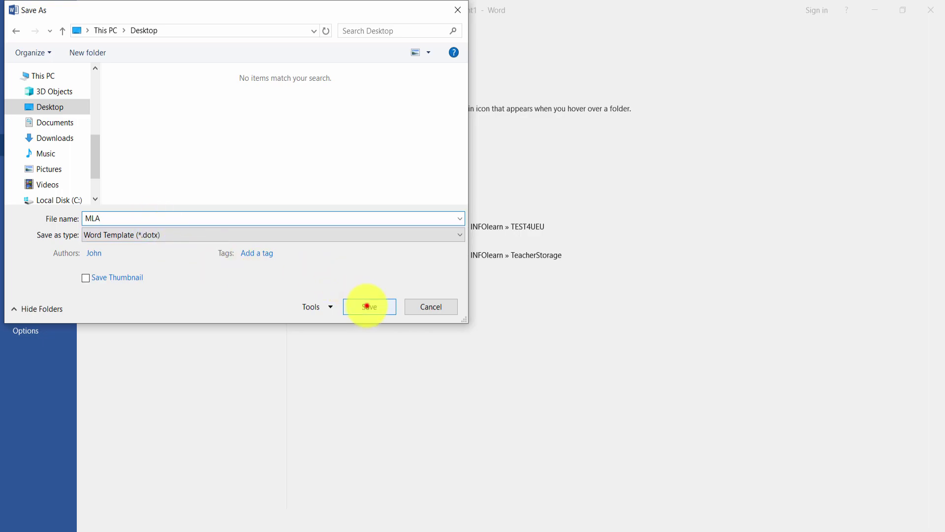